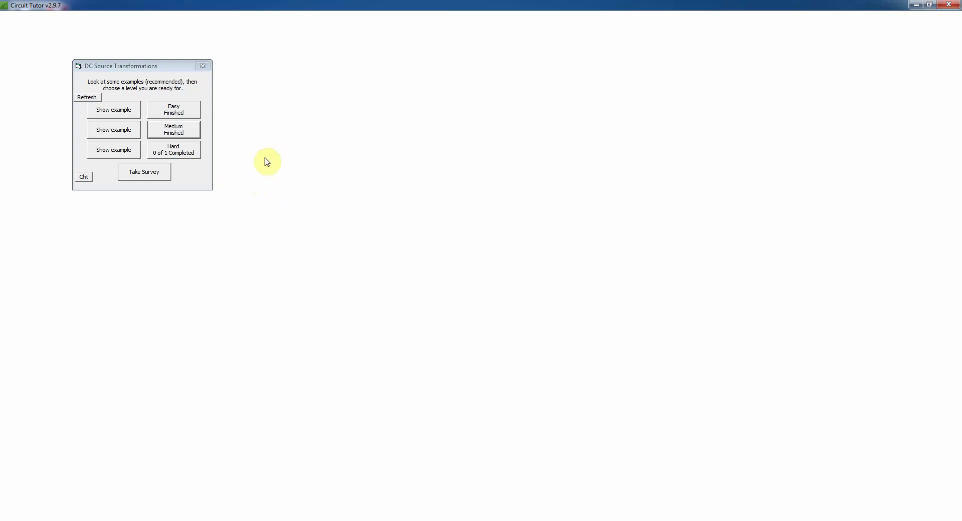
Start the Hard DC source transformation problem and open its circuit simplification editor.
click(177, 150)
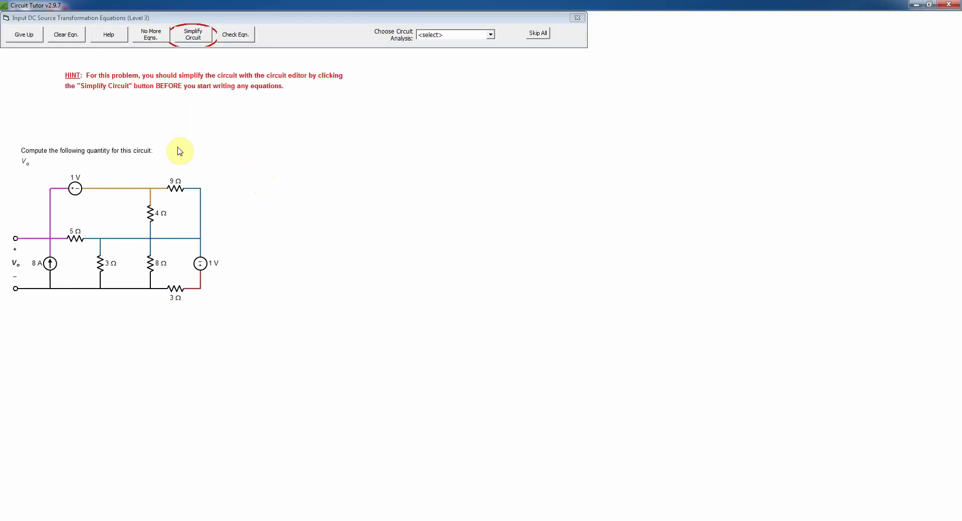
click(196, 38)
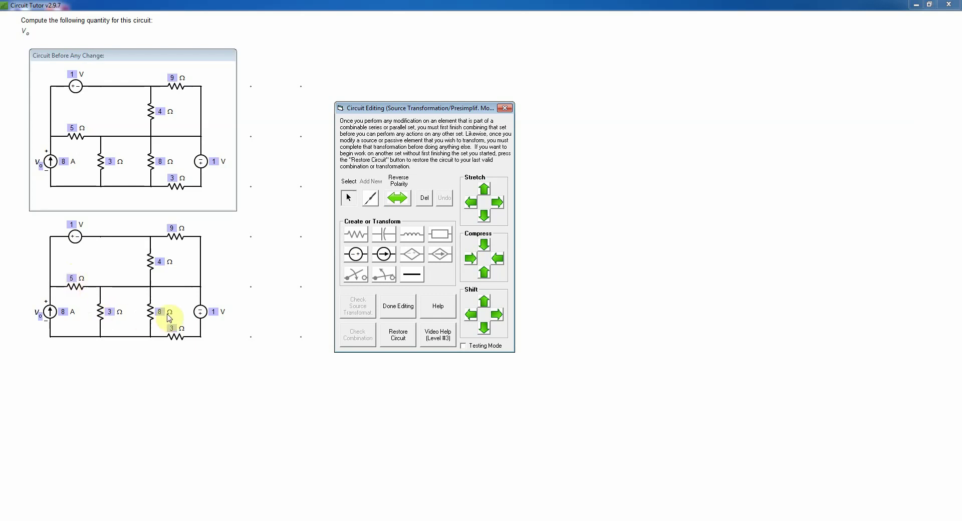
Combine the parallel 3 Ω and 8 Ω resistors into the 3 Ω one as 2.18 Ω, delete the 8 Ω resistor, and check the combination.
click(110, 310)
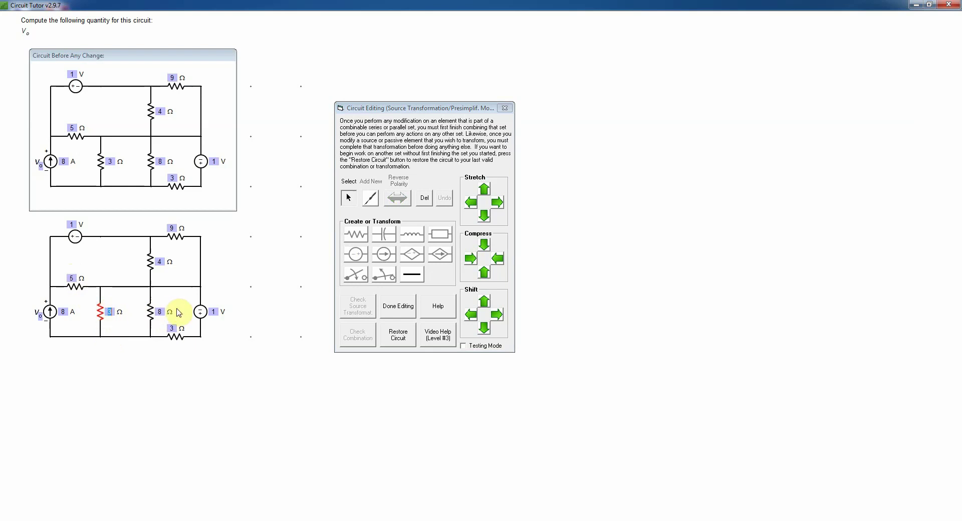
text(2.18)
key(Return)
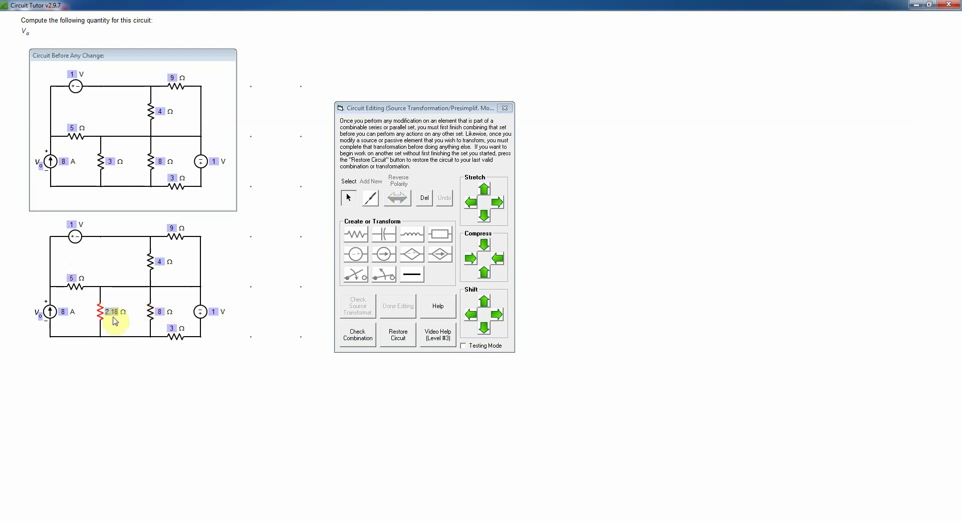
click(152, 315)
click(426, 200)
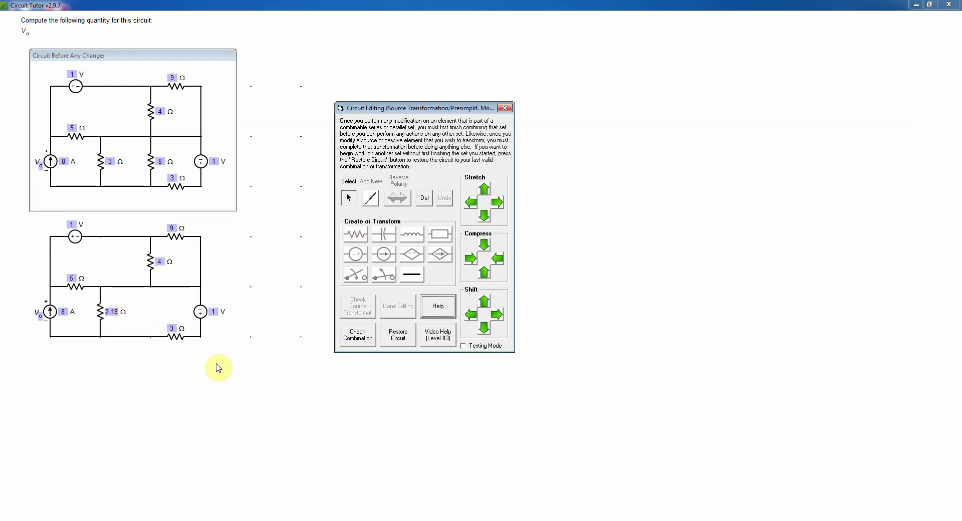
click(360, 339)
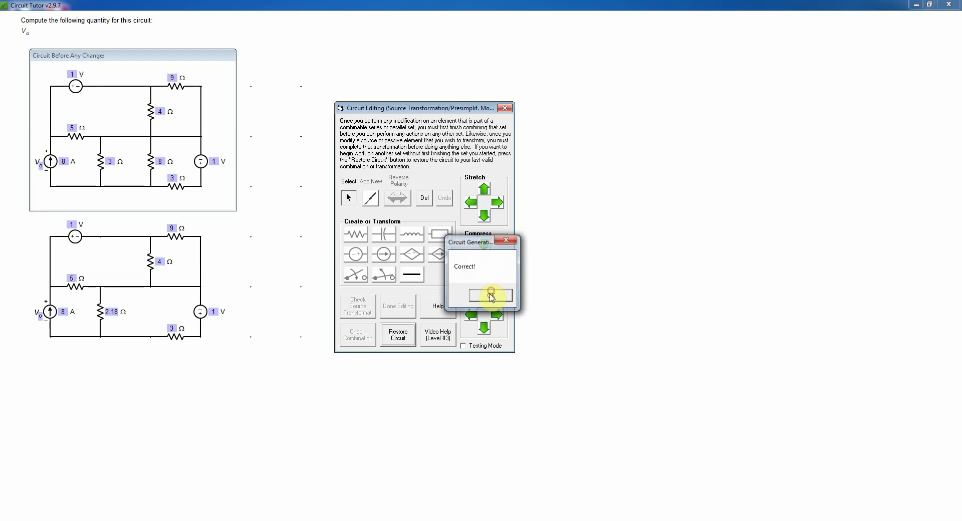
click(491, 295)
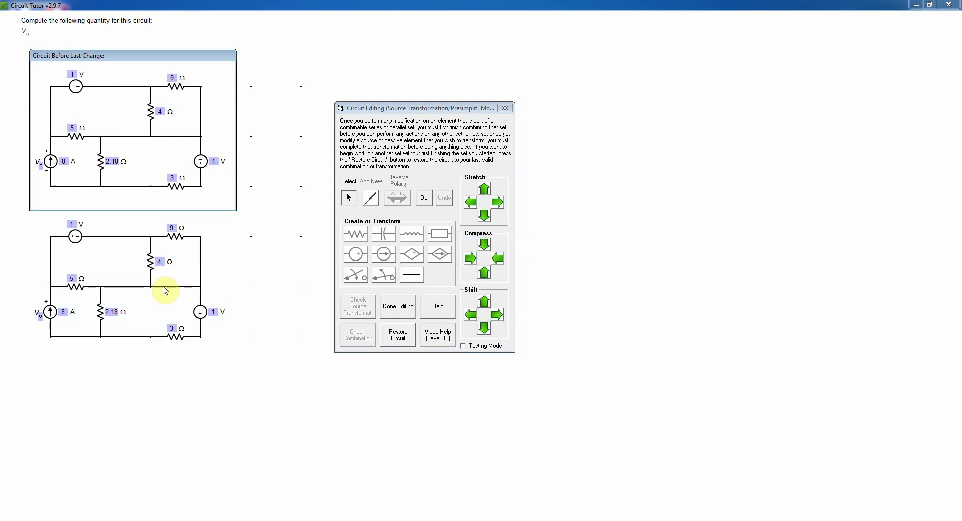
Combine the parallel 4 Ω and 9 Ω resistors into the 4 Ω one as 2.77 Ω, delete the 9 Ω resistor, and check the combination.
click(160, 261)
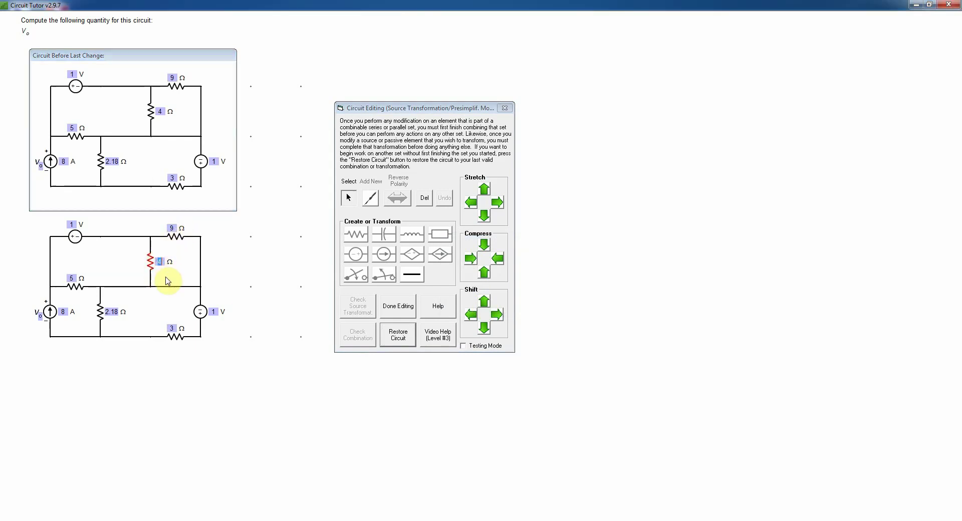
text(2.77)
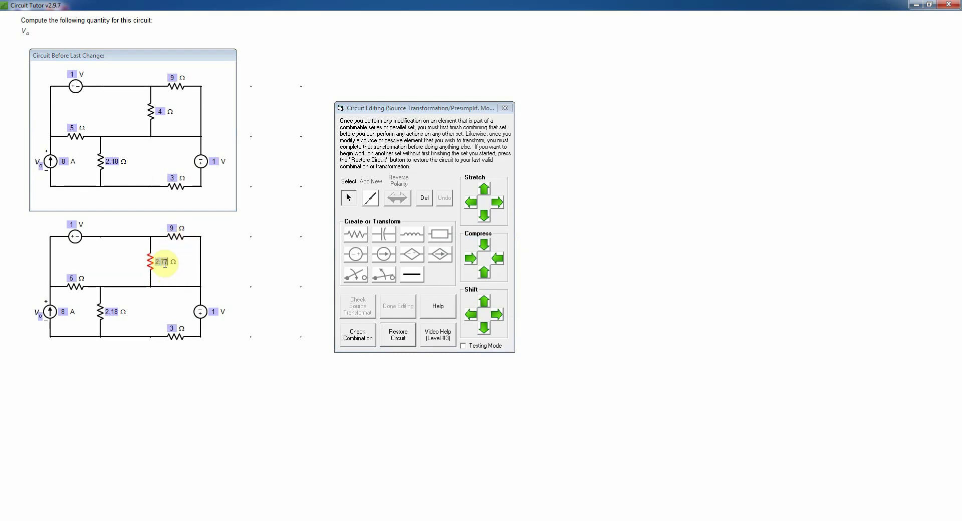
key(Return)
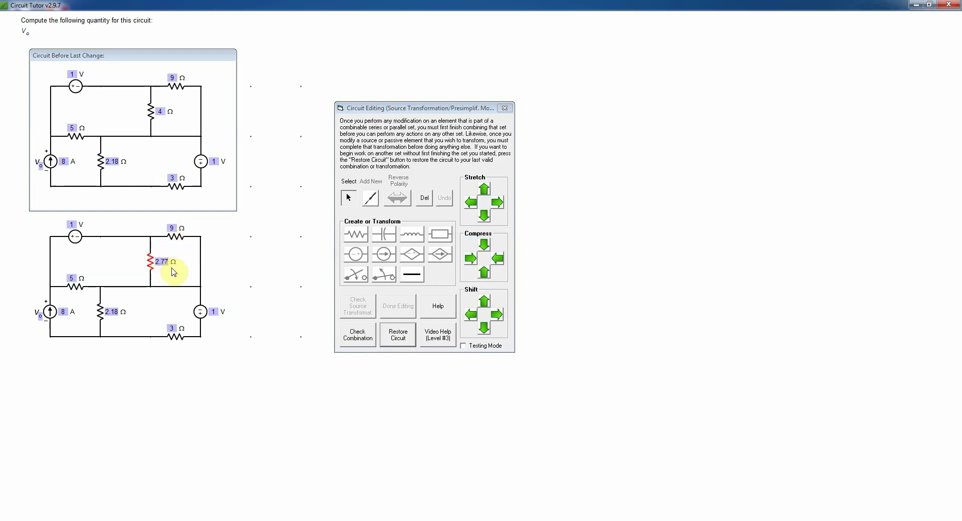
click(178, 237)
key(Delete)
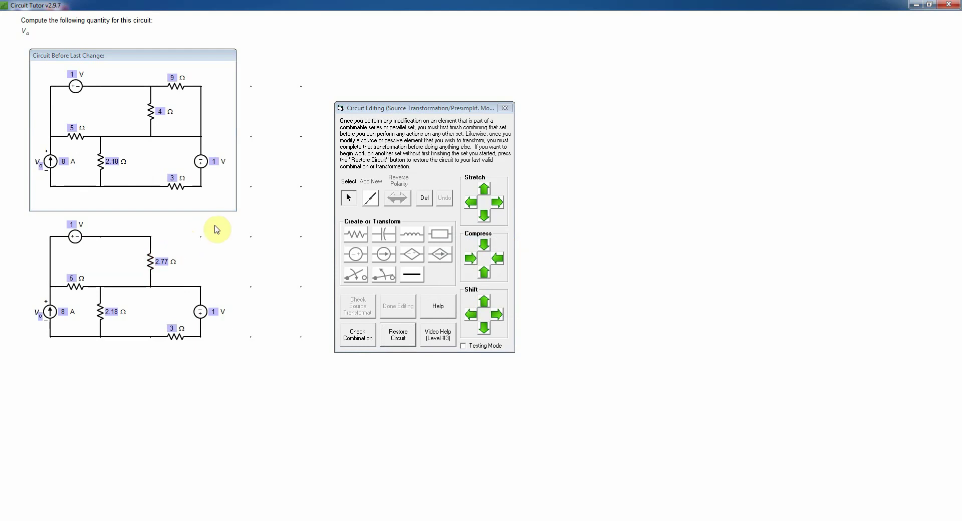
click(356, 339)
click(487, 295)
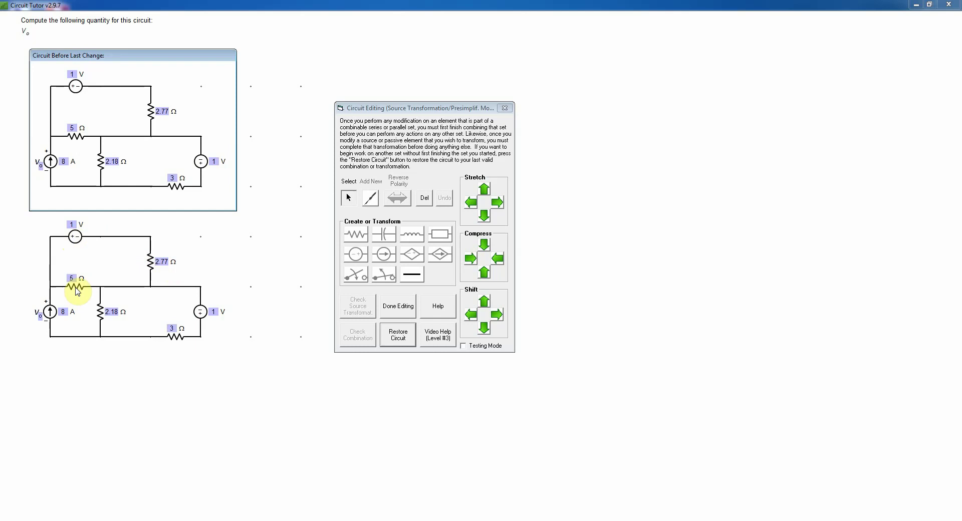
Change the 1 V voltage source in the circuit's upper branch to a 0.361 A current source.
click(76, 241)
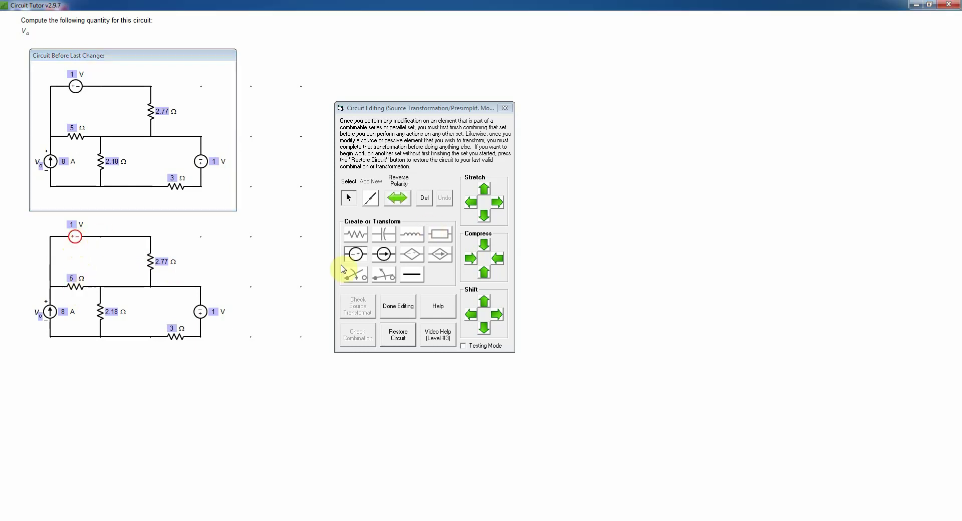
right_click(78, 241)
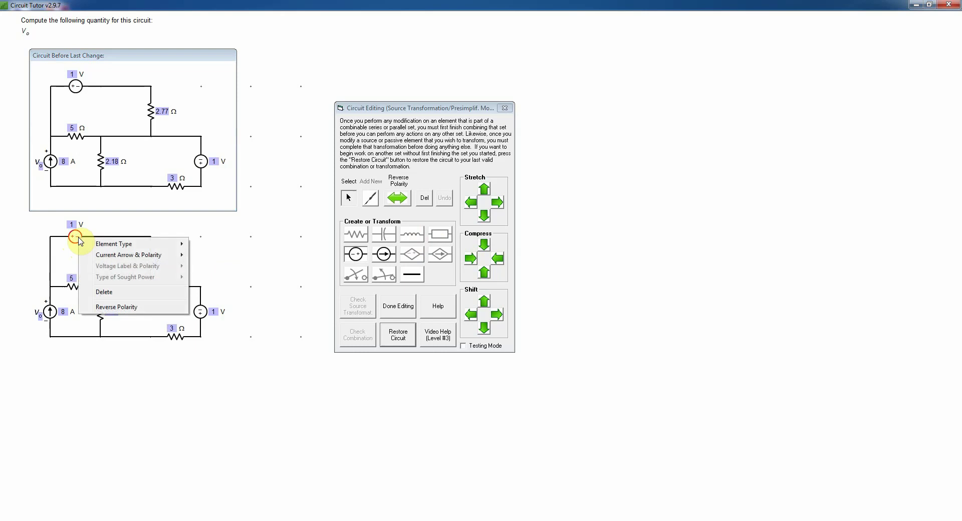
mouse_move(105, 255)
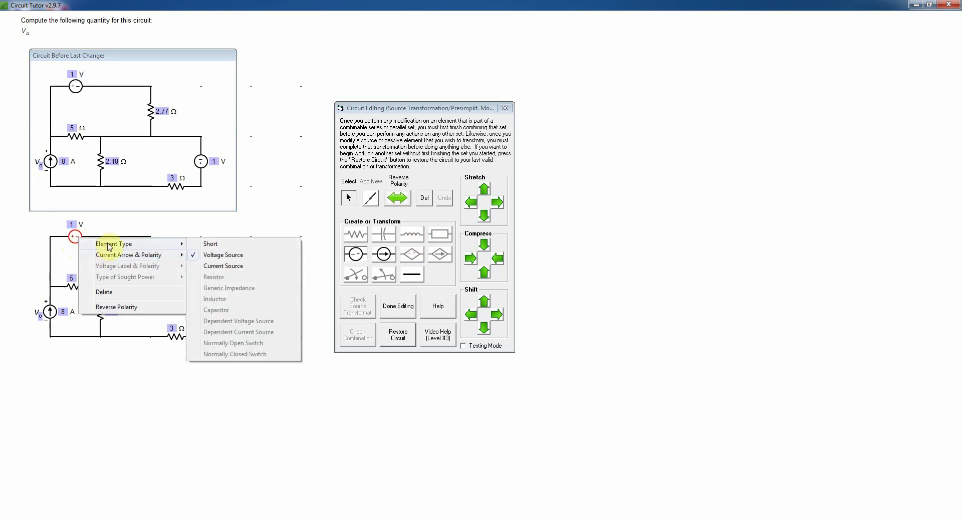
click(231, 267)
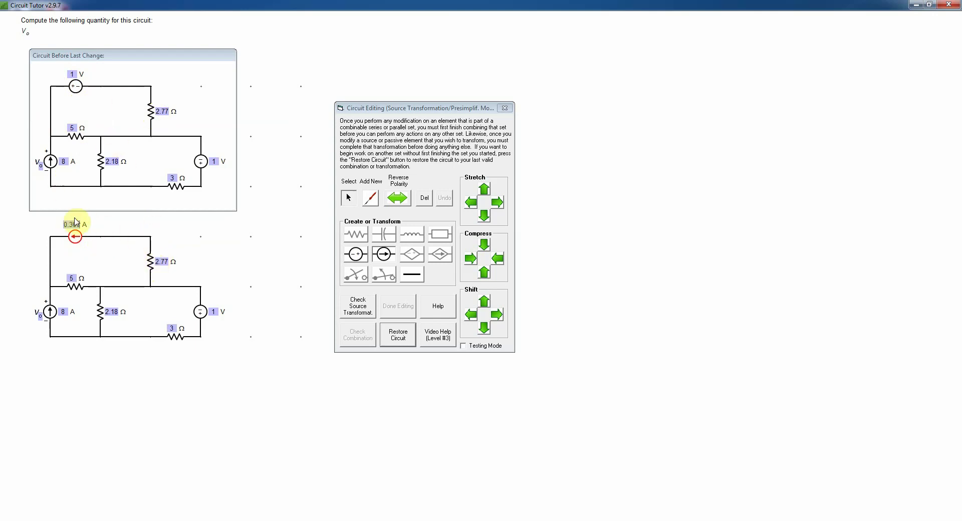
Move the 2.77 Ω resistor directly above the 0.361 A source and reposition the leftover wire to join their right-hand ends.
drag(93, 58, 234, 40)
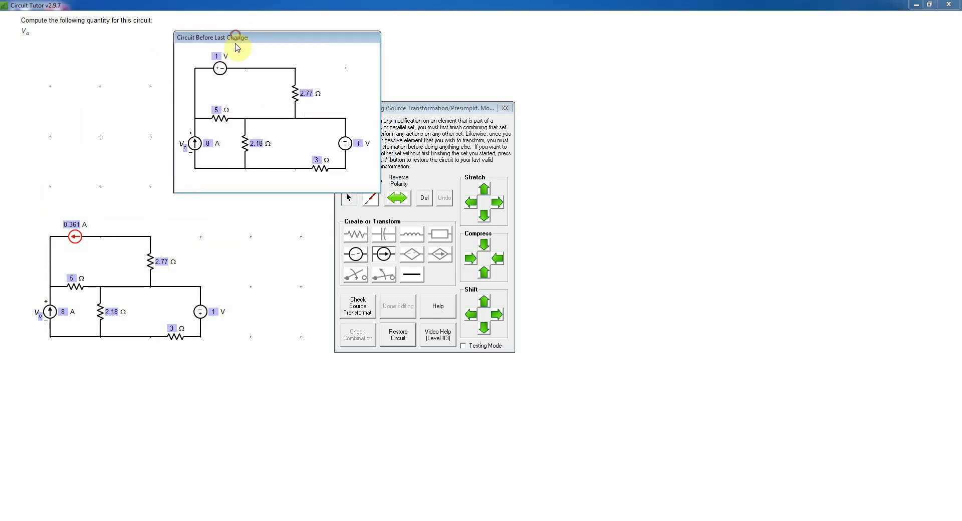
drag(150, 262, 85, 197)
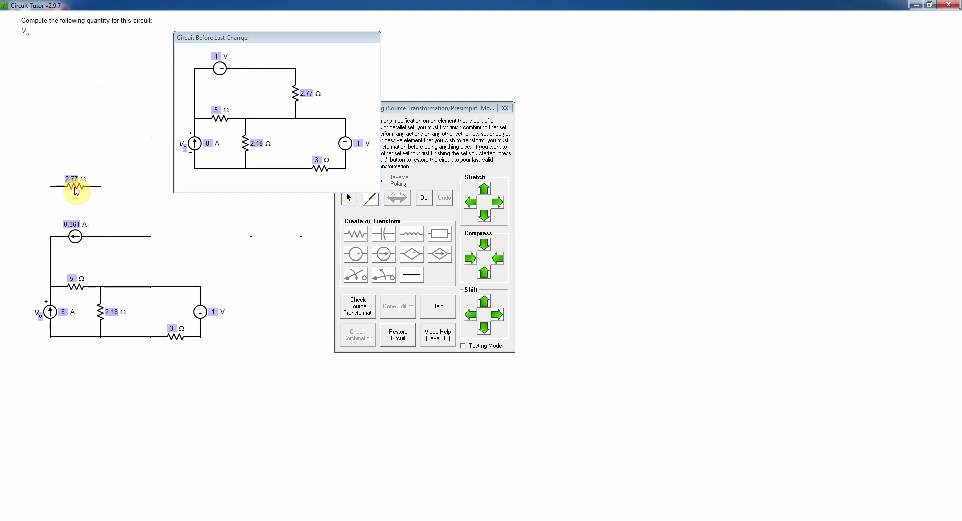
drag(135, 238, 109, 218)
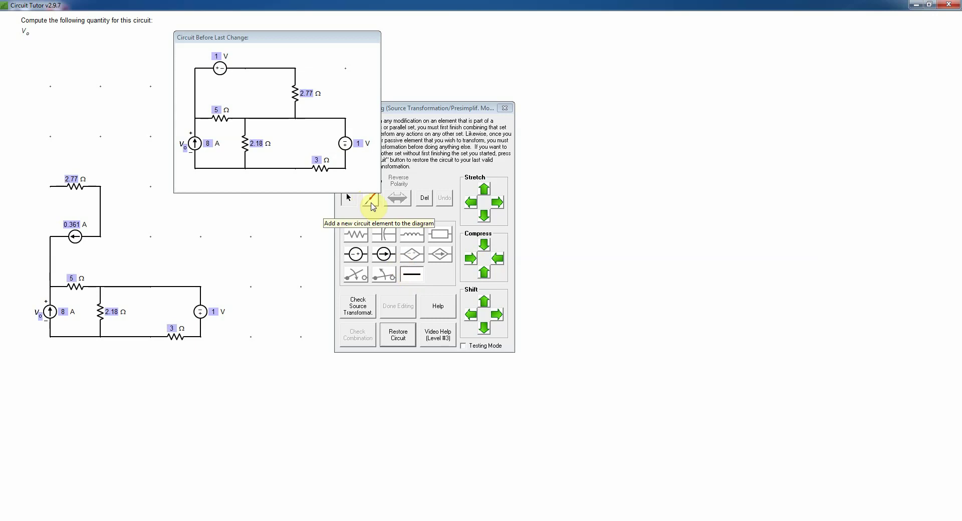
Add the missing wires to connect the 2.77 Ω resistor and 0.361 A source in parallel across the 5 Ω resistor, and check the source transformation.
drag(271, 40, 216, 22)
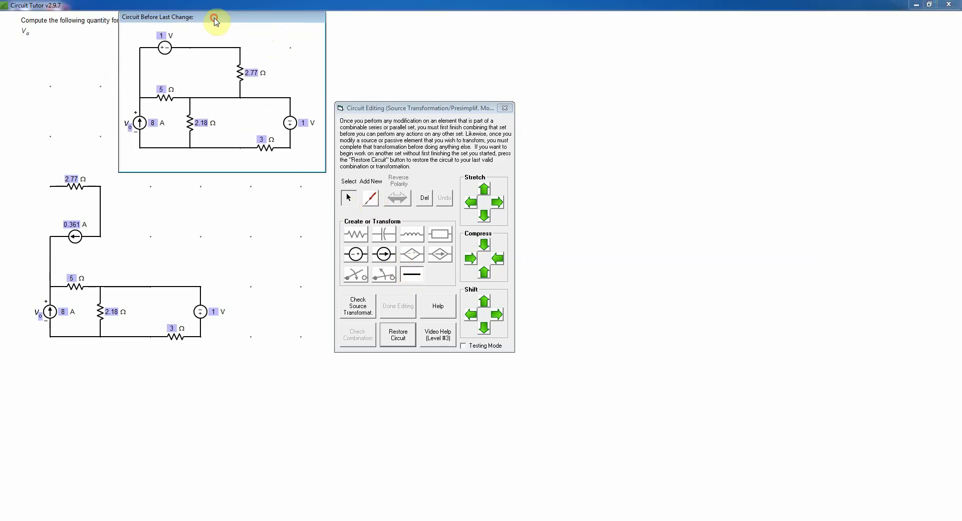
click(371, 198)
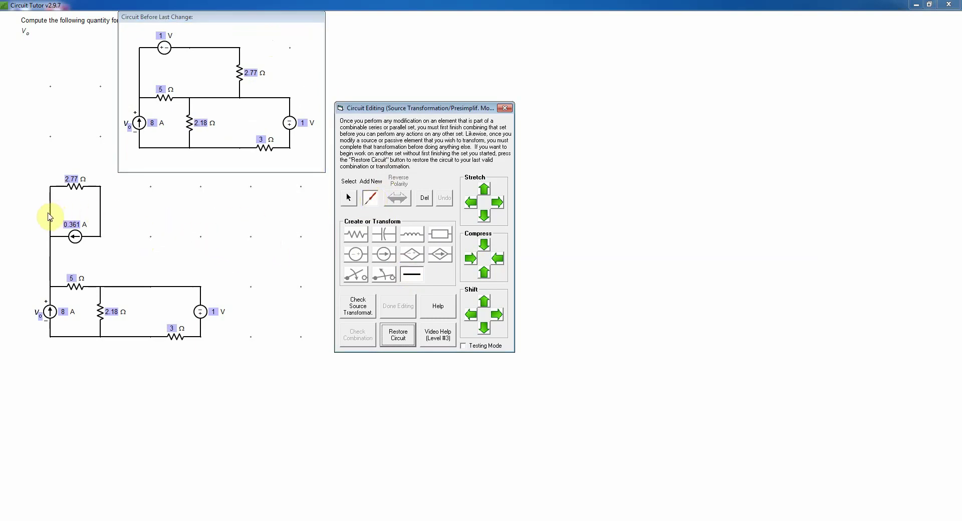
click(52, 215)
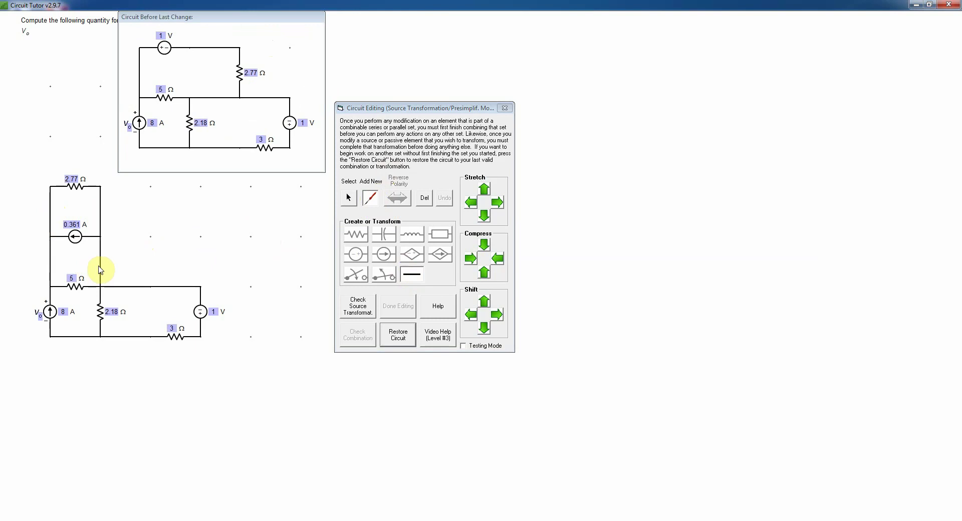
click(99, 268)
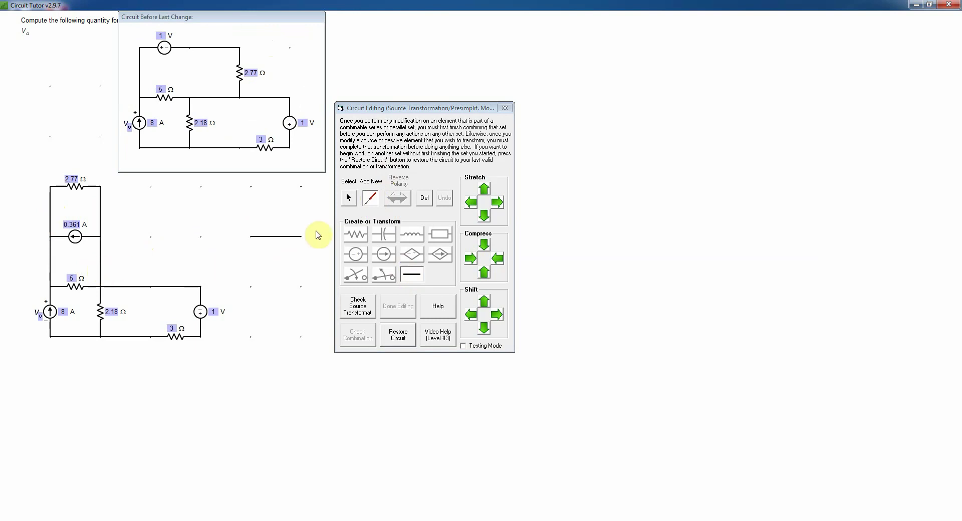
click(349, 198)
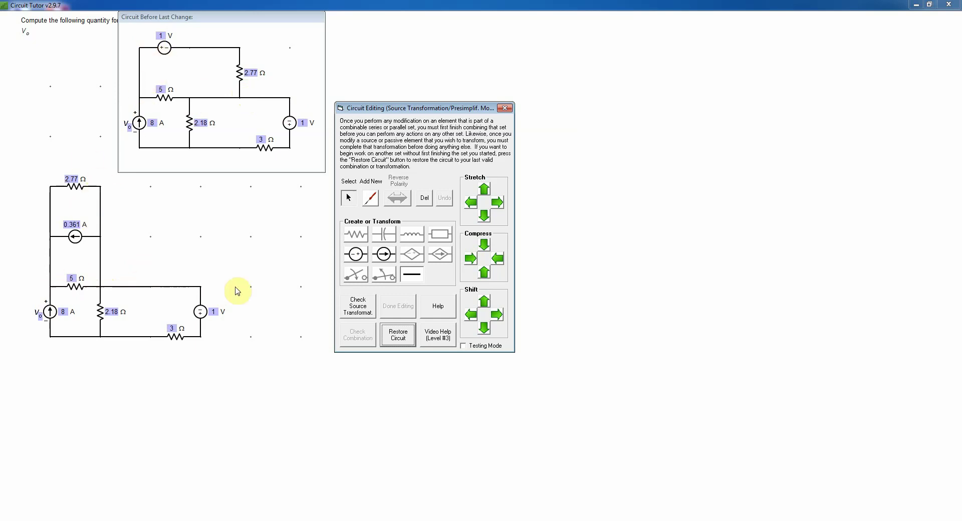
click(358, 304)
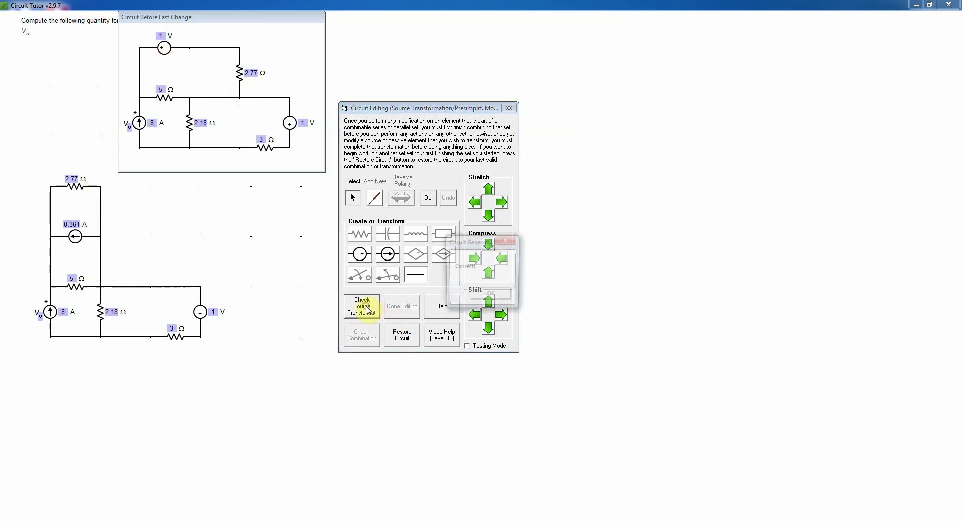
click(490, 296)
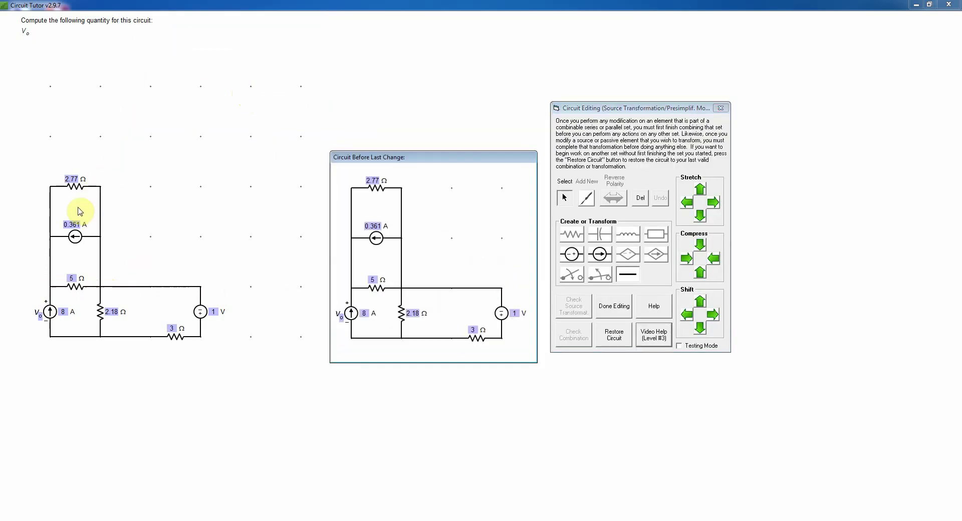
Combine the parallel 5 Ω and 2.77 Ω resistors into the 5 Ω one as 1.78 Ω, delete the 2.77 Ω resistor, and check the combination.
click(81, 188)
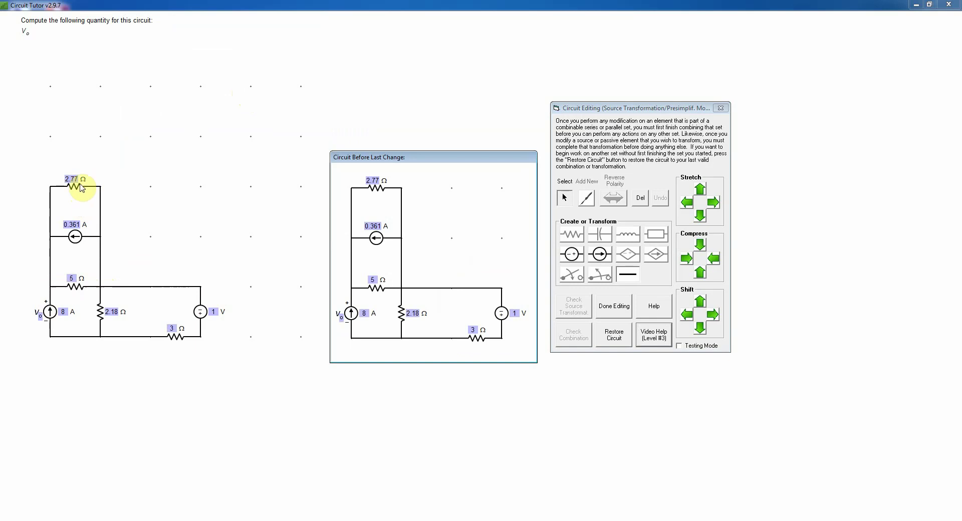
click(71, 276)
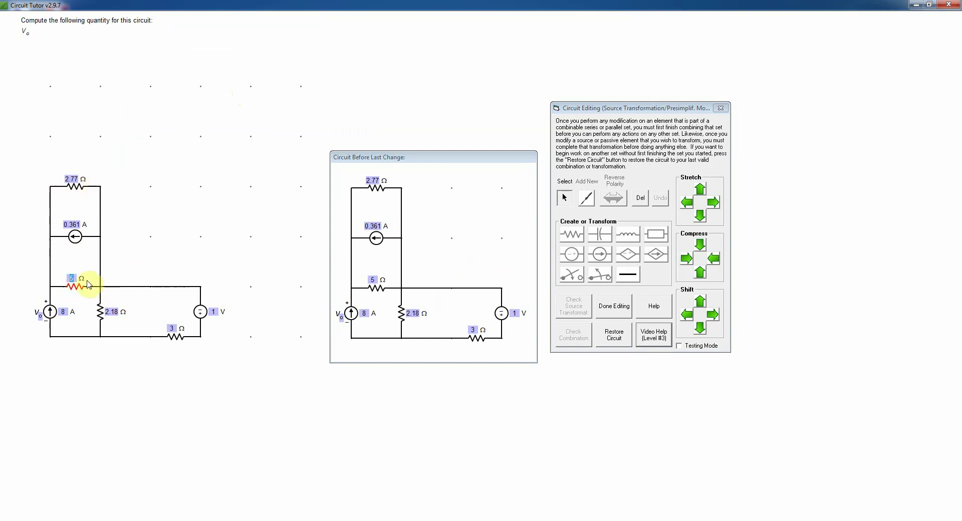
text(1.78)
key(Return)
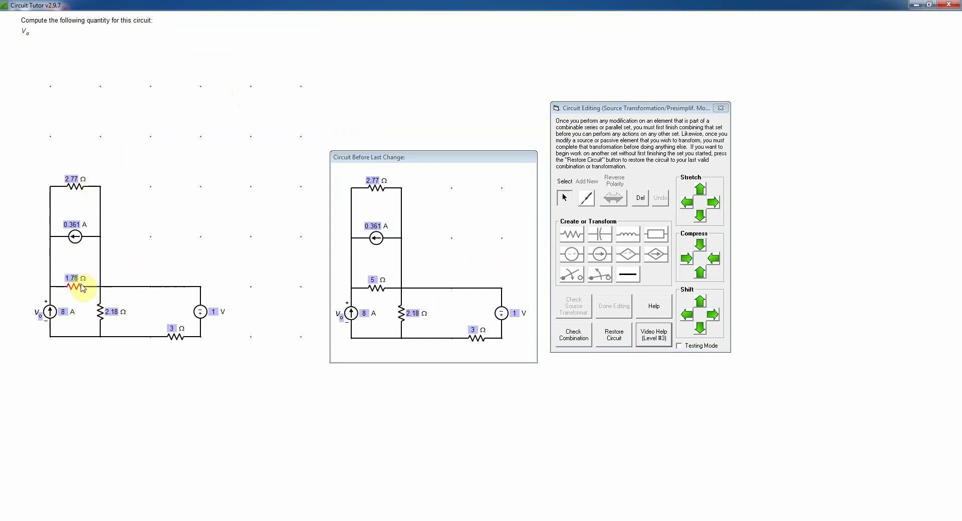
click(76, 189)
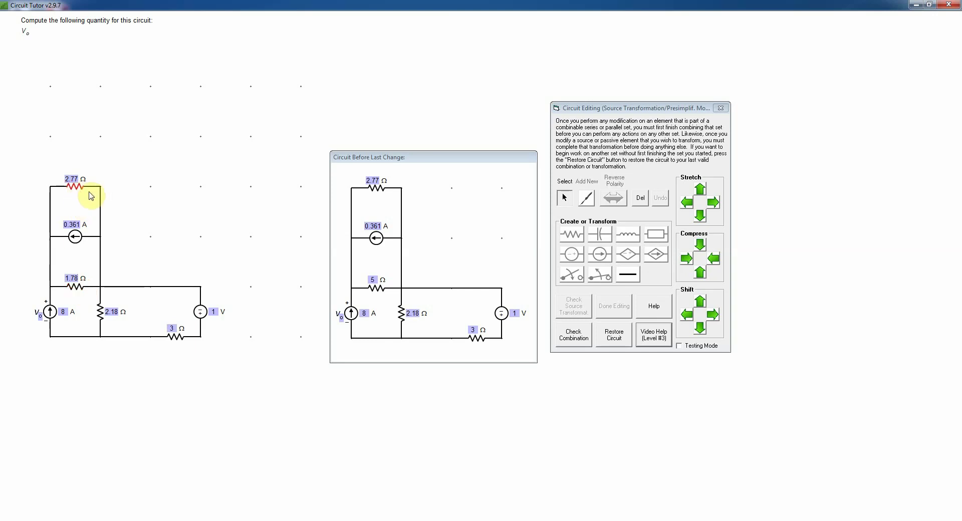
key(Delete)
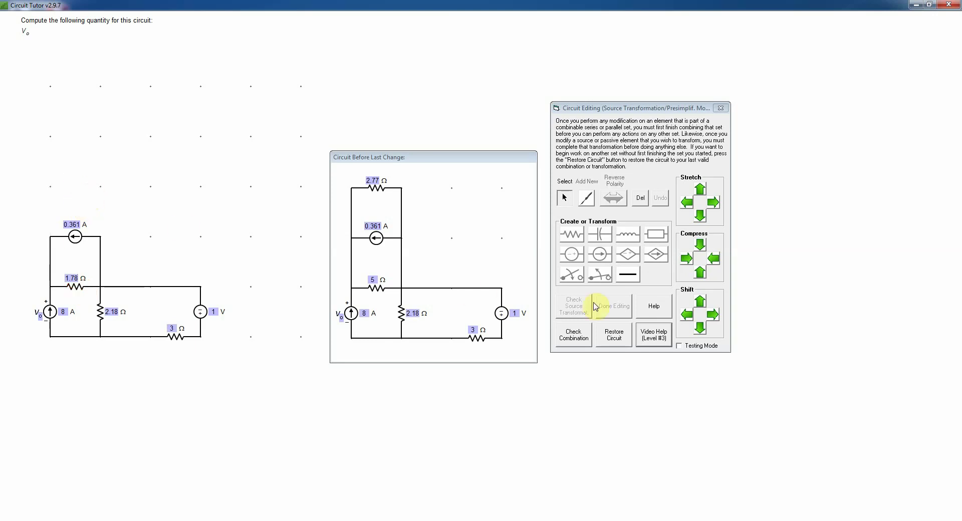
click(580, 334)
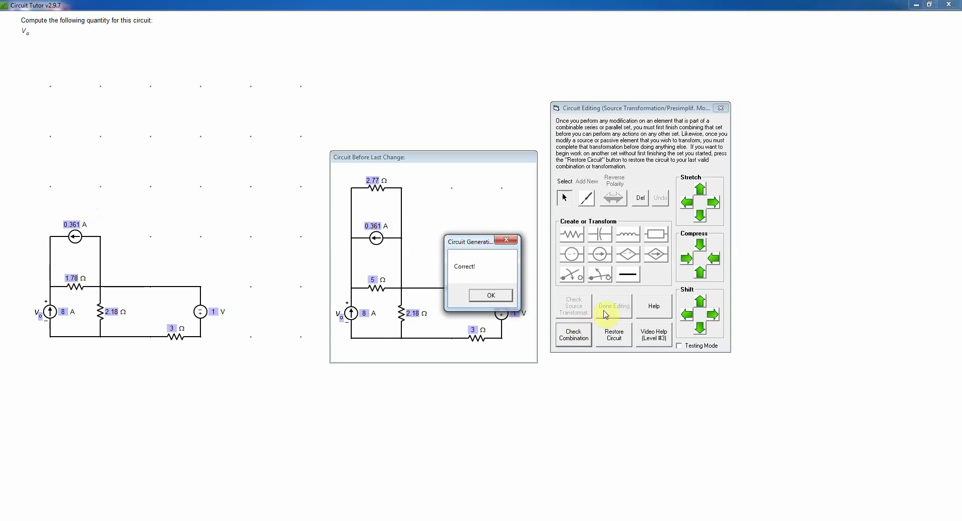
click(492, 299)
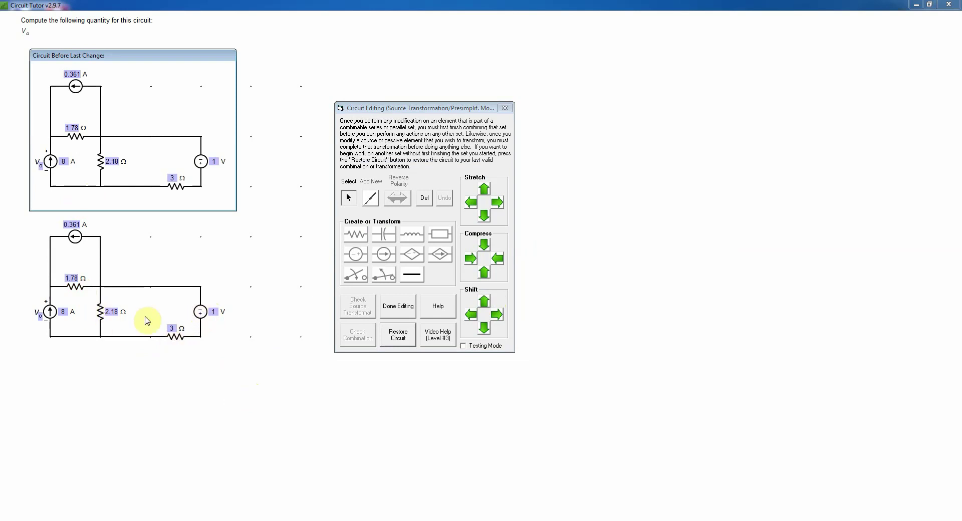
Move the 3 Ω resistor into a vertical branch between the 2.18 Ω resistor and the 1 V source.
drag(177, 340, 150, 320)
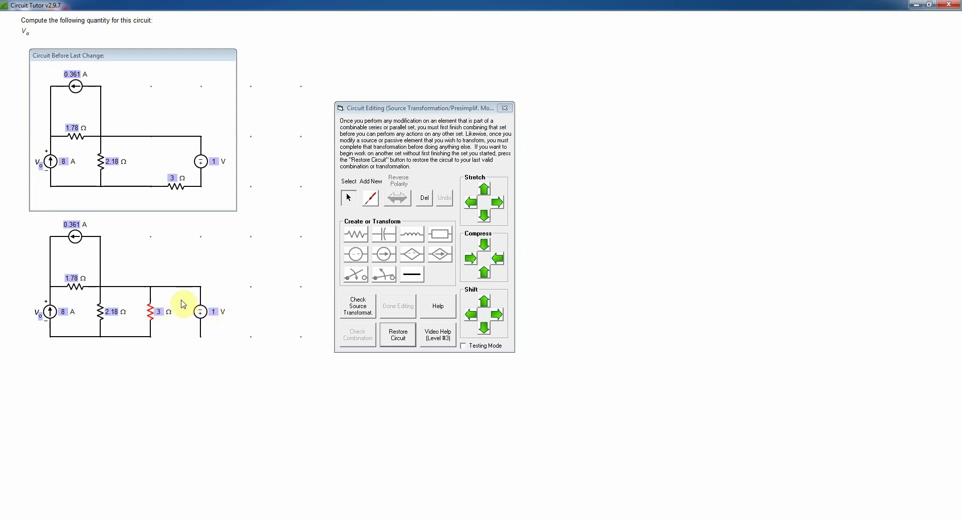
click(173, 287)
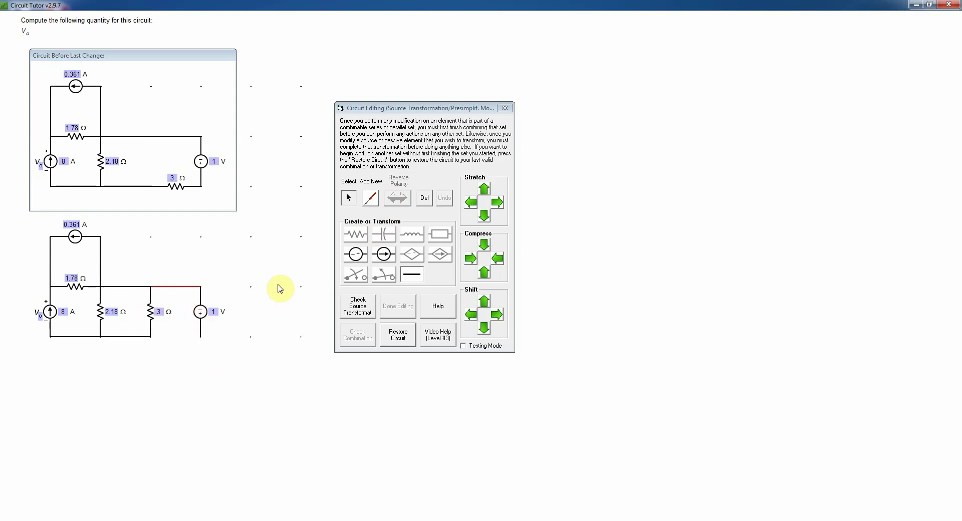
drag(77, 234, 128, 214)
click(577, 334)
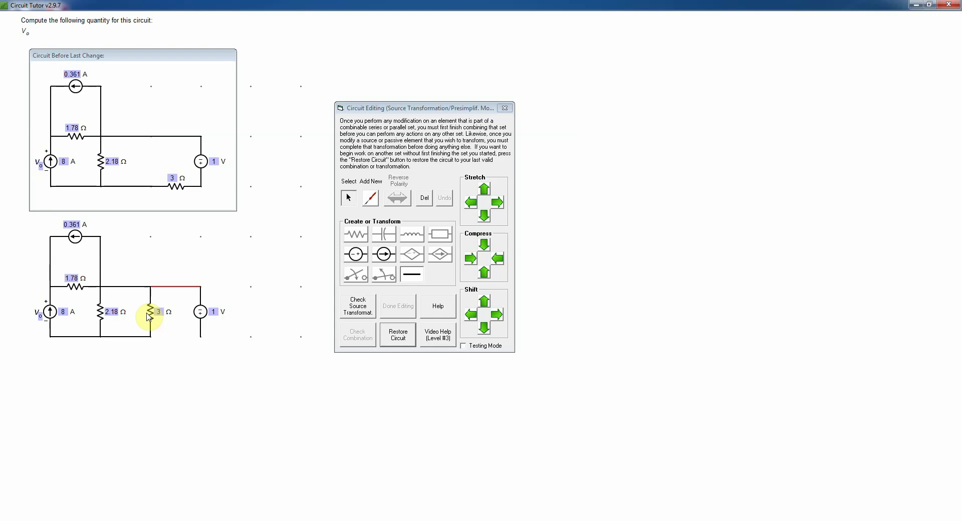
Transform the 1 V voltage source into a current source of 0.3333 A.
click(202, 313)
click(384, 255)
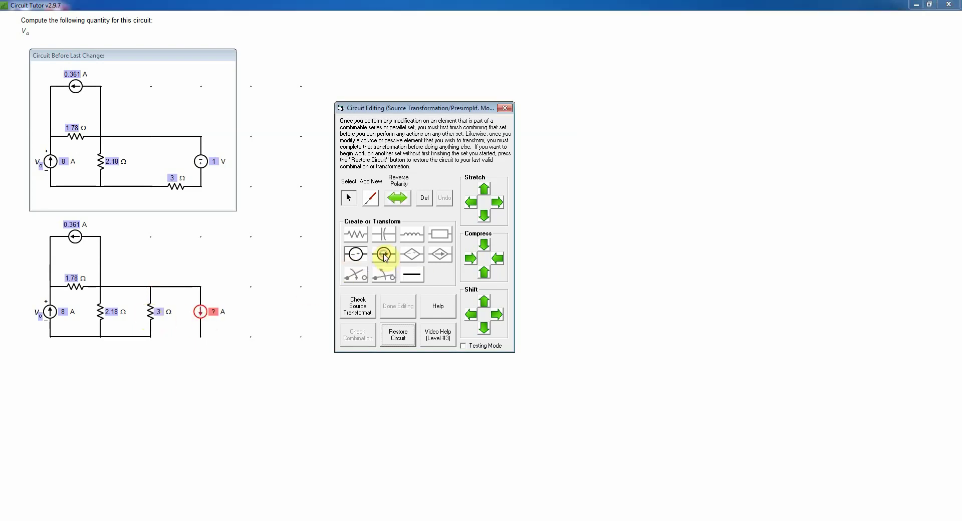
click(215, 311)
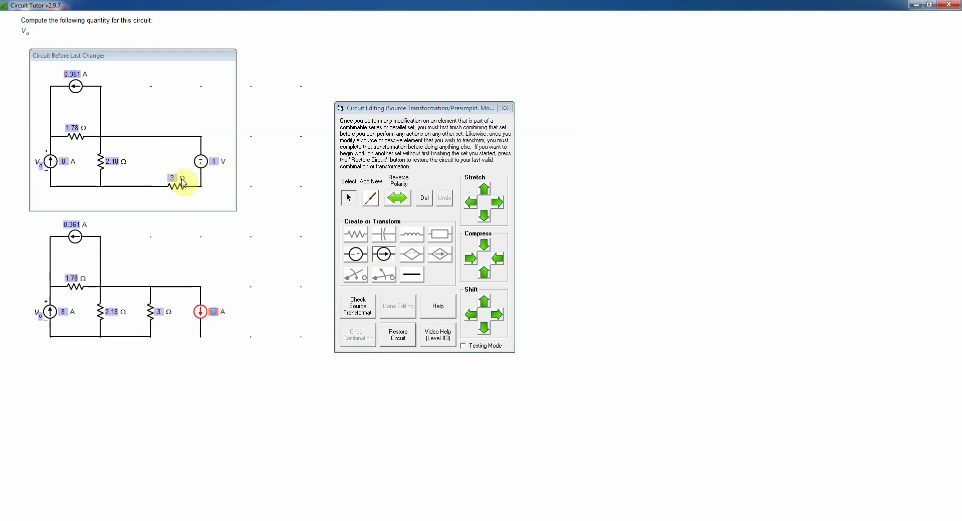
text(0.3333)
key(Return)
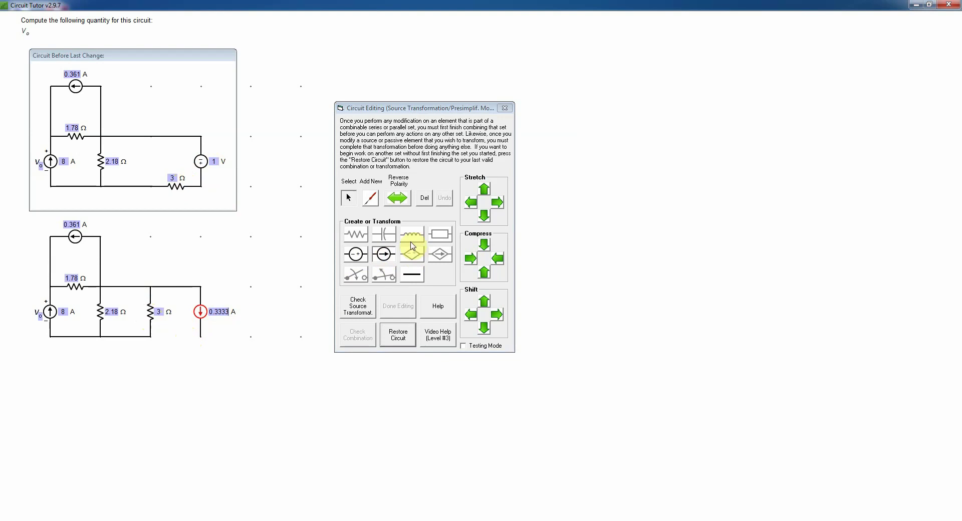
Add a wire joining the lower ends of the 3 Ω resistor and the 0.3333 A source, and check the source transformation.
click(370, 198)
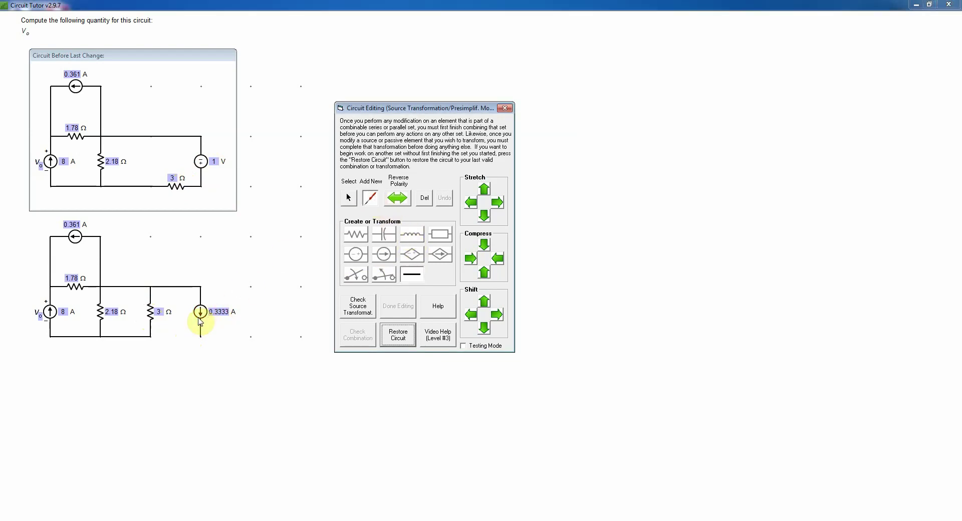
click(176, 337)
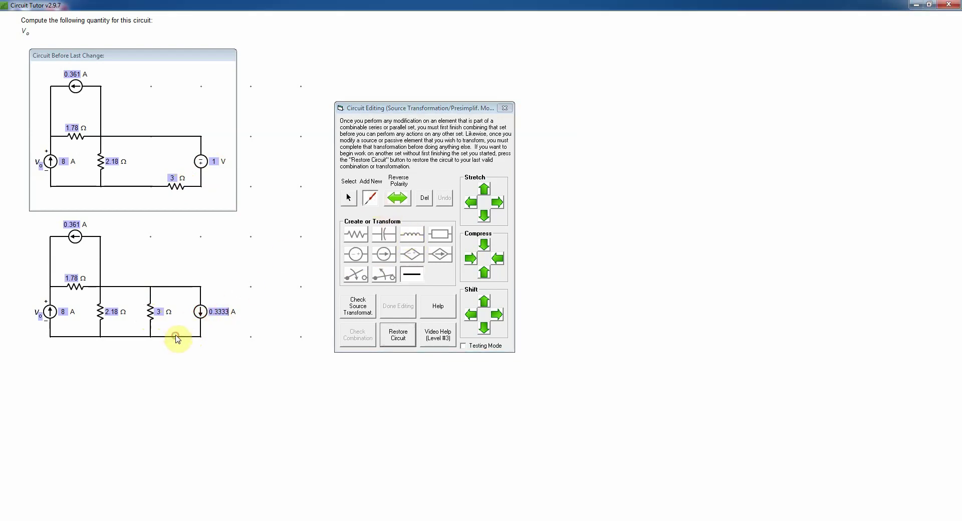
click(349, 198)
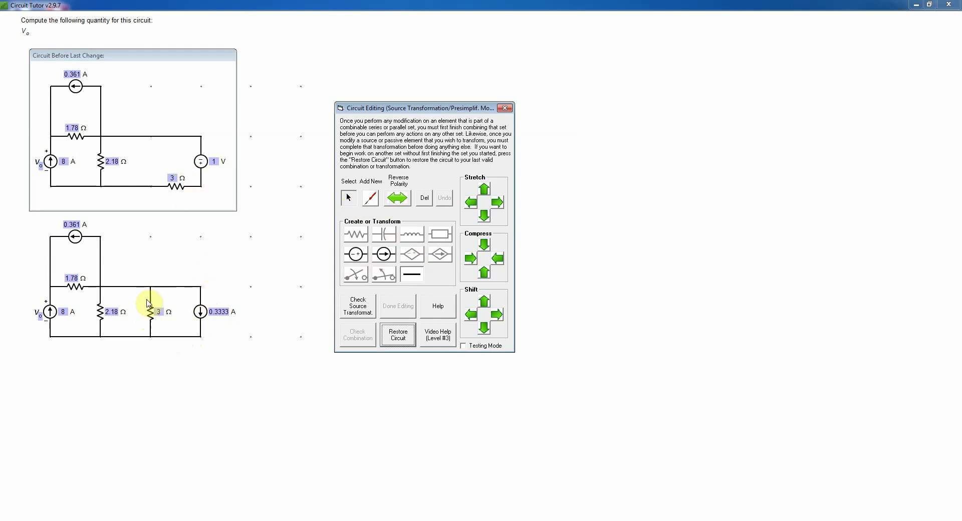
click(362, 313)
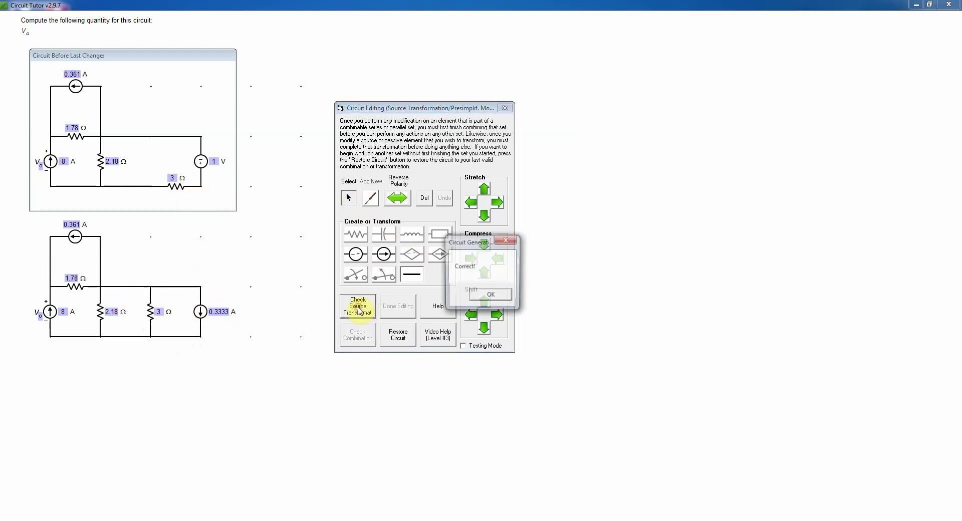
click(485, 297)
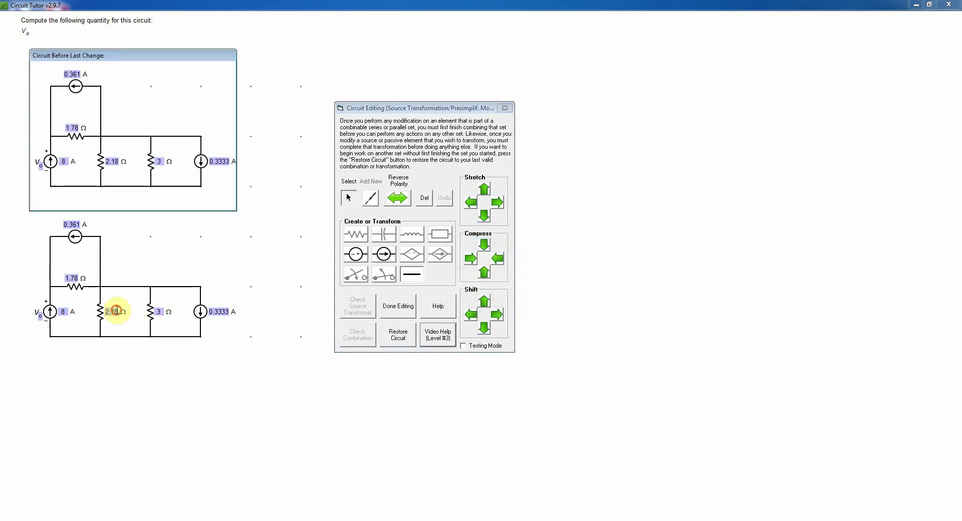
Combine the parallel 2.18 Ω and 3 Ω resistors into the 2.18 Ω one as 1.26 Ω, delete the 3 Ω resistor, and check the combination.
click(112, 311)
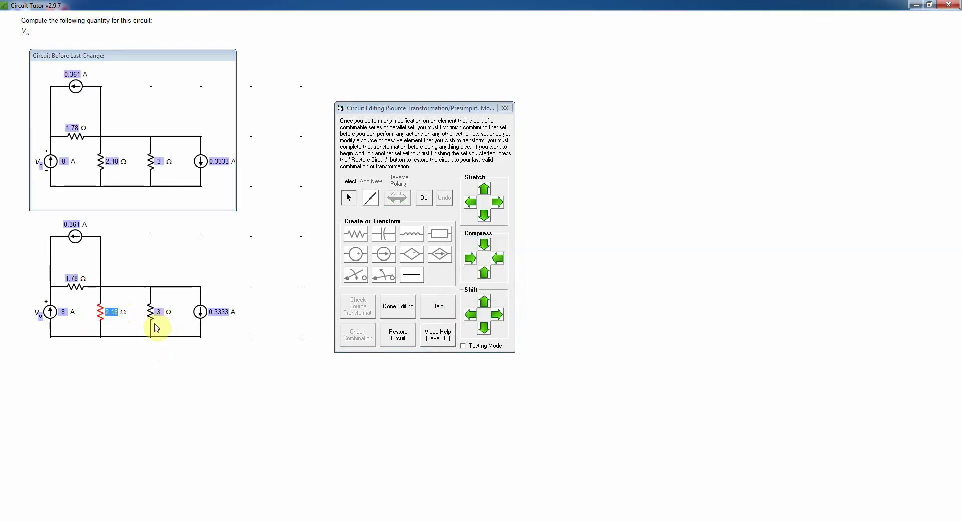
text(1.26)
key(Return)
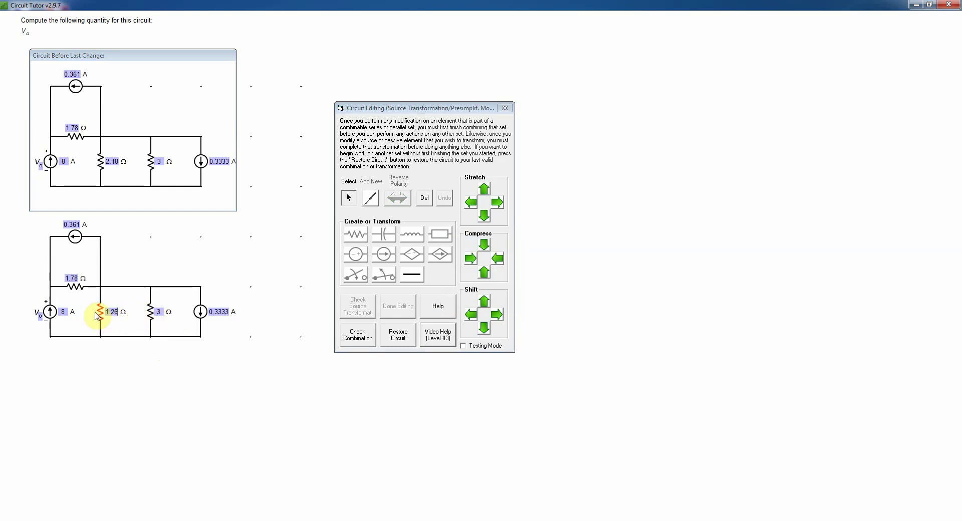
click(151, 311)
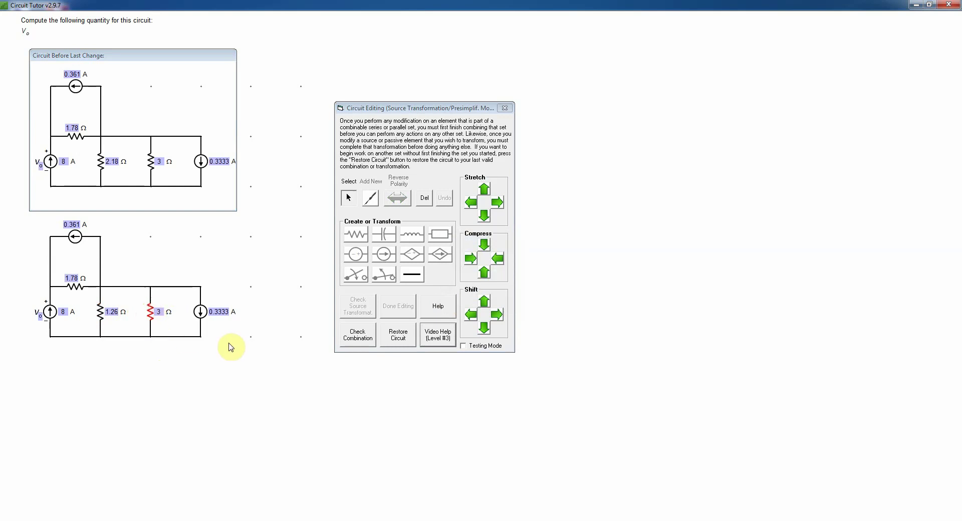
key(Delete)
click(371, 337)
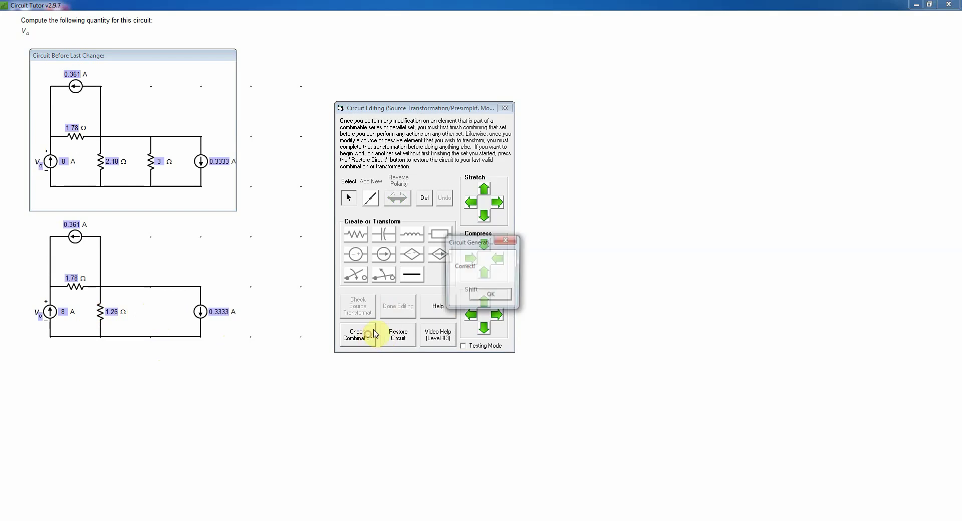
click(489, 296)
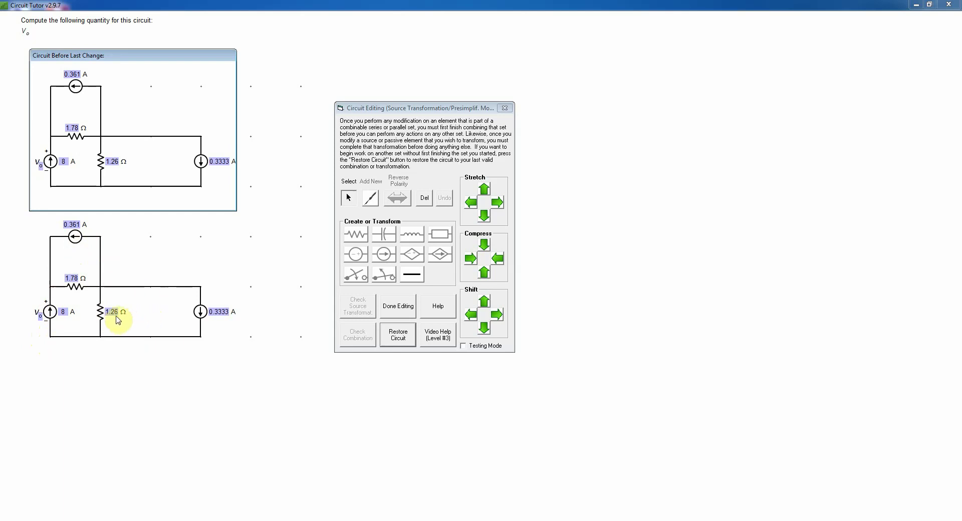
Compress the circuit leftward by one grid column and transform the 0.3333 A source into a 0.42 V voltage source.
click(497, 260)
click(177, 308)
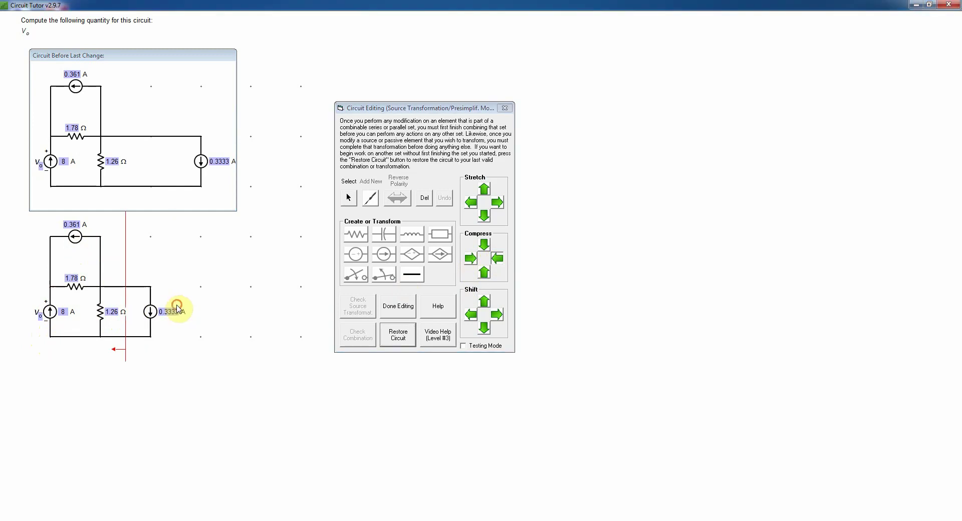
click(153, 316)
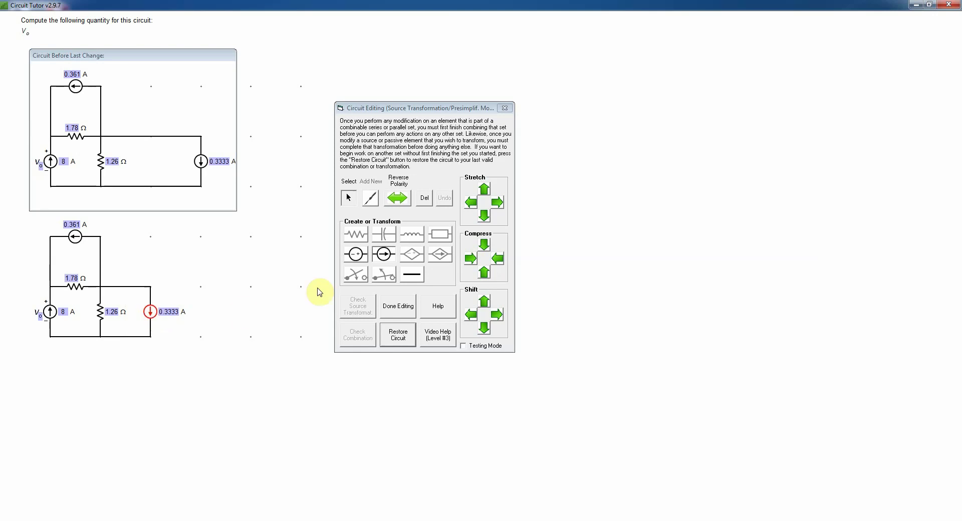
click(357, 256)
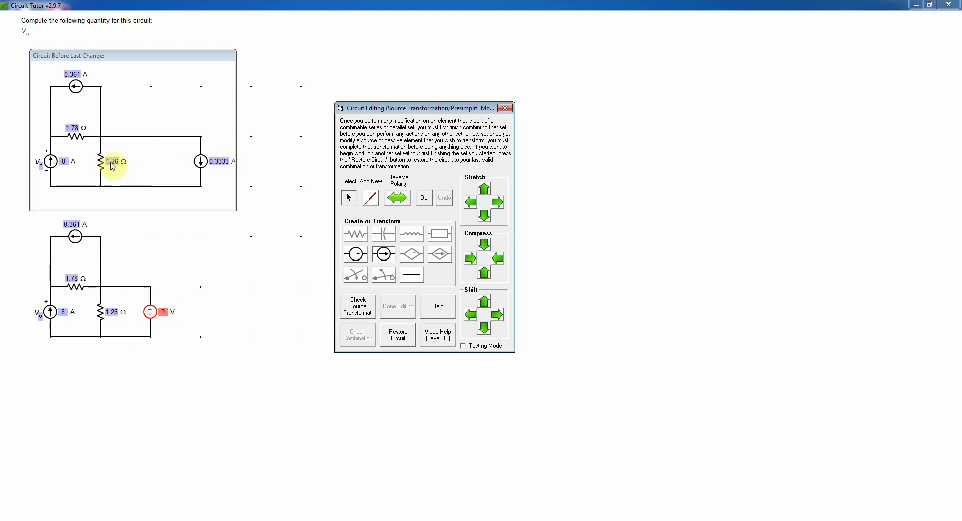
click(165, 310)
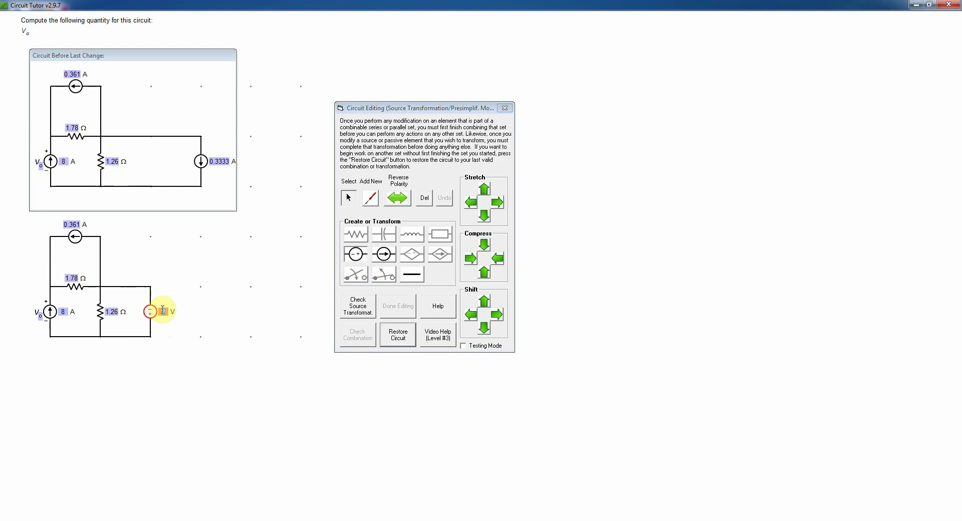
text(0.42)
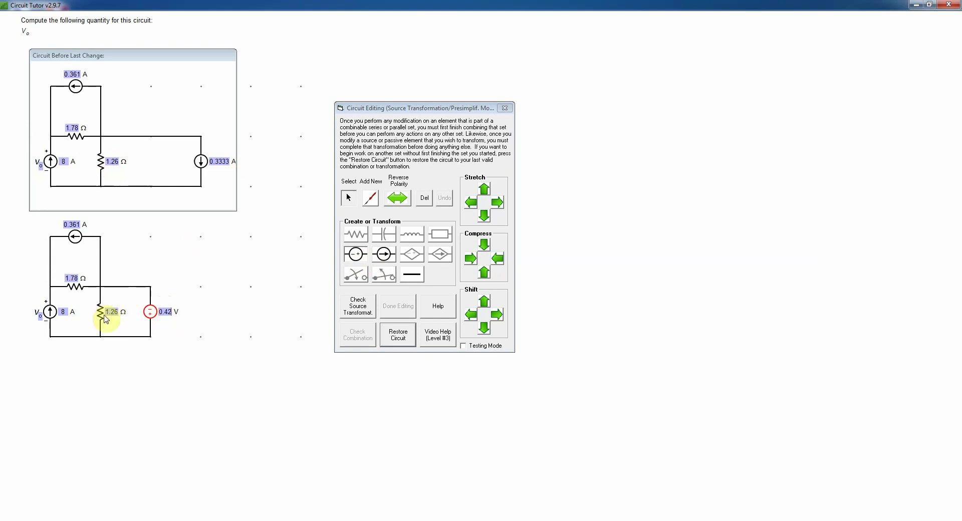
Replace the lower wire beside the 8 A source with the 1.26 Ω resistor, in series with the 0.42 V source, and check the source transformation.
click(132, 289)
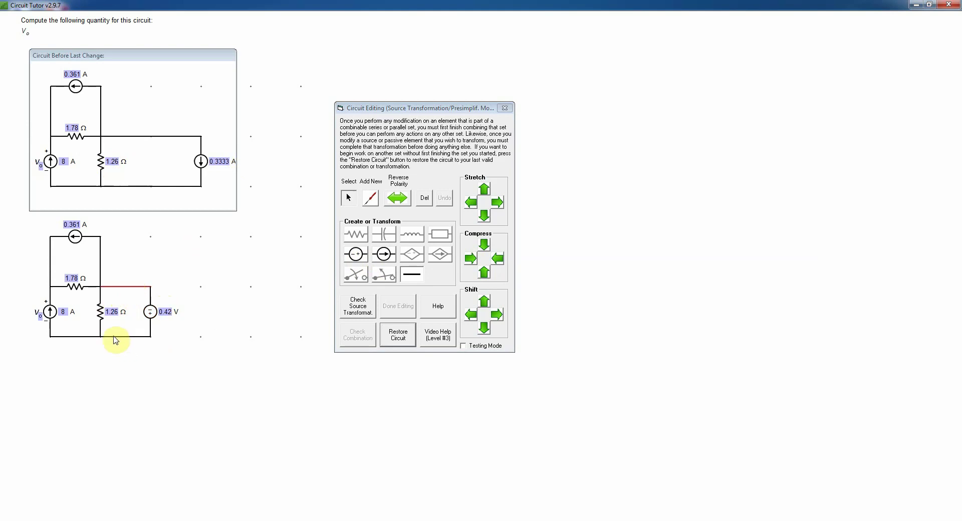
click(86, 338)
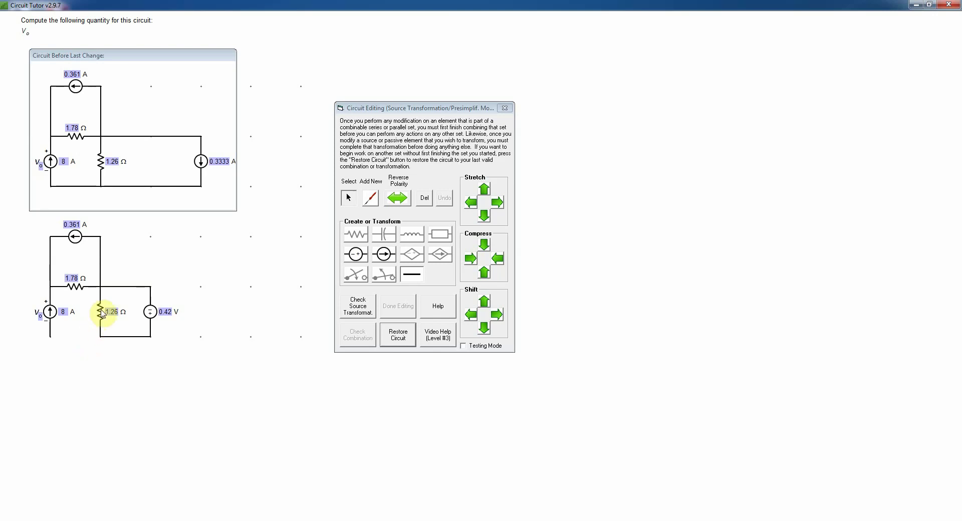
click(98, 308)
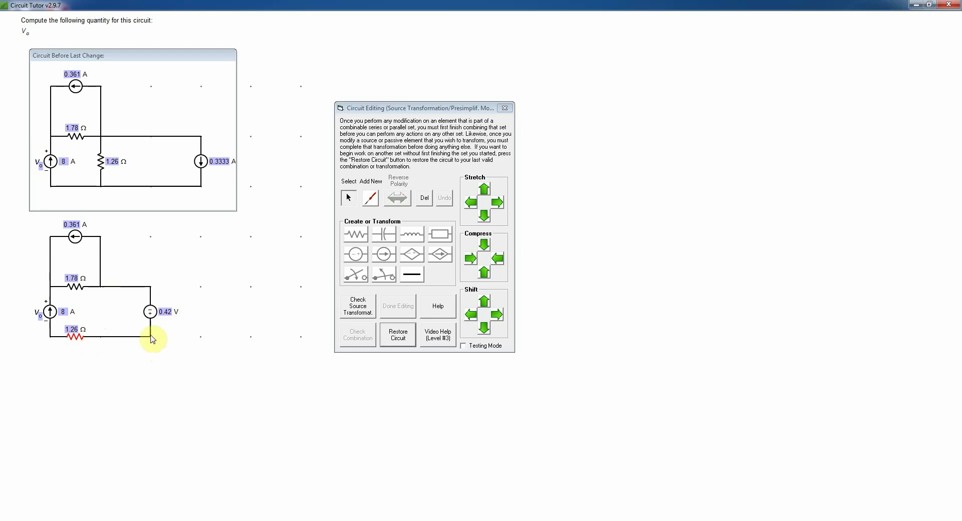
click(364, 311)
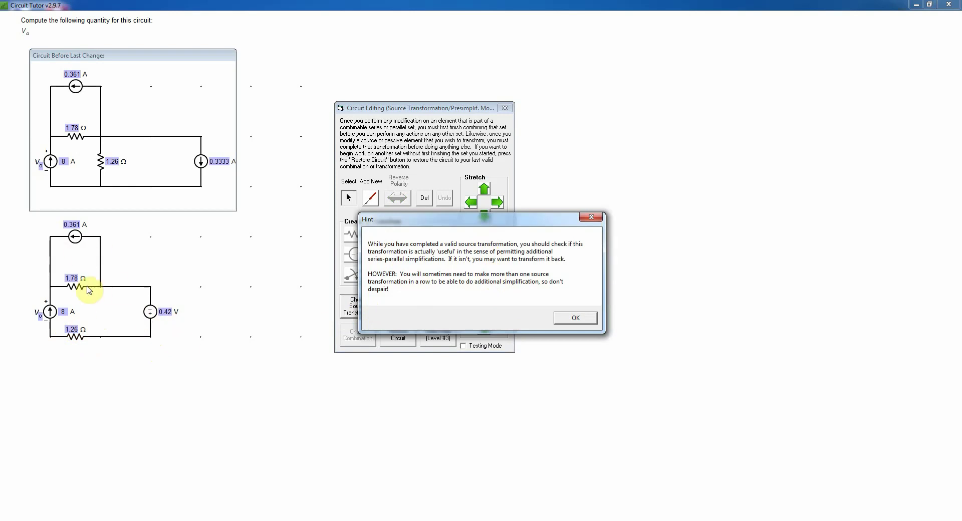
click(571, 318)
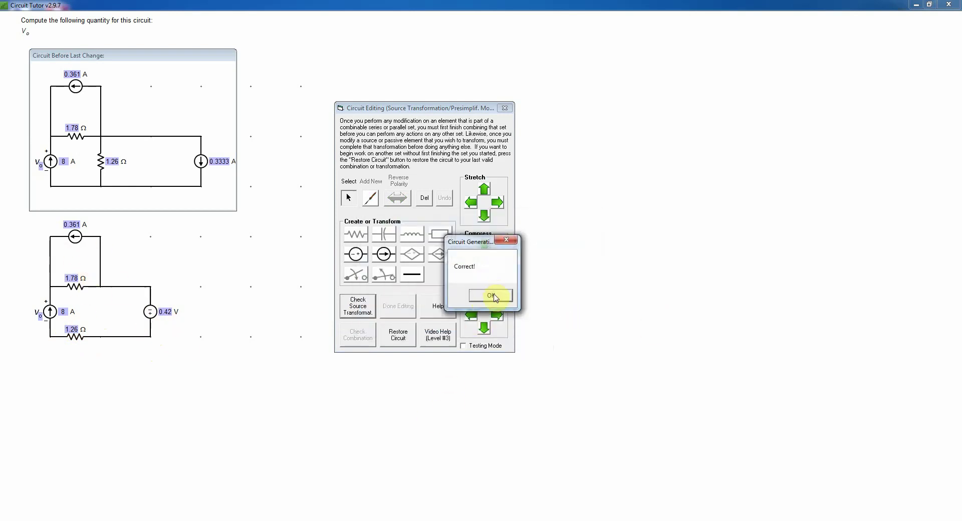
click(493, 297)
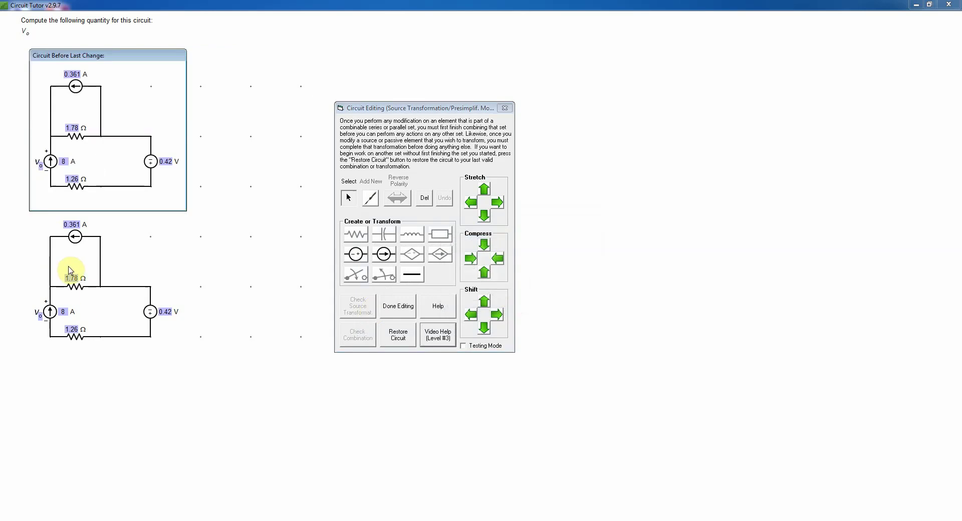
Transform the 0.361 A current source in the upper branch into a voltage source of 0.6426 V.
click(76, 240)
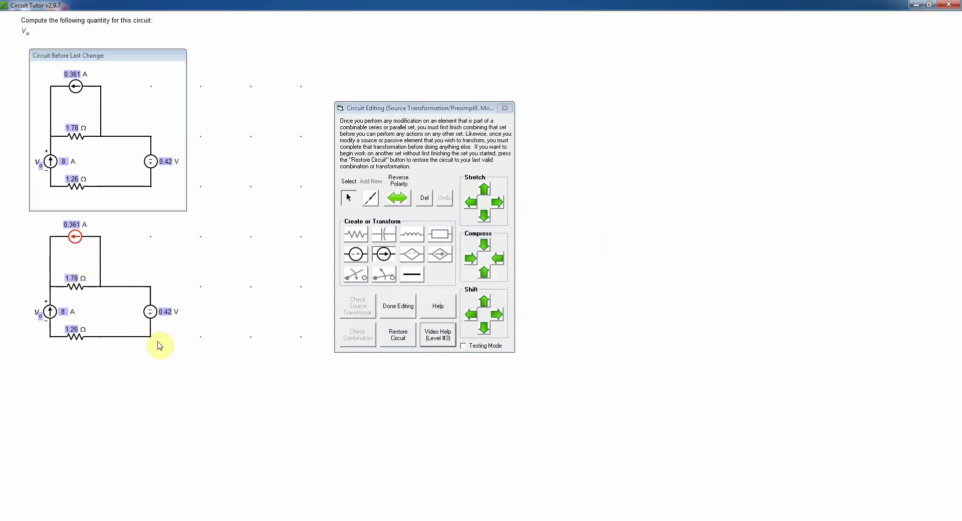
click(358, 256)
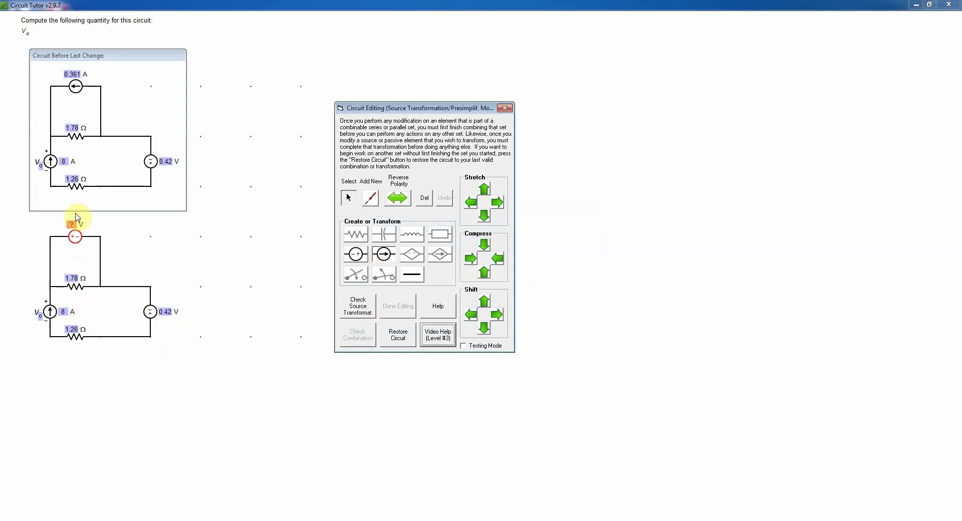
click(72, 223)
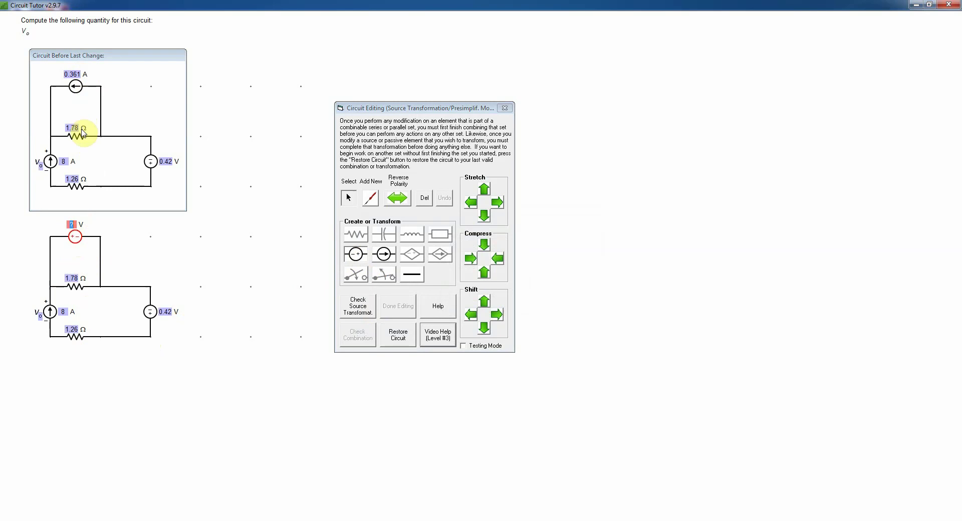
text(0.6426)
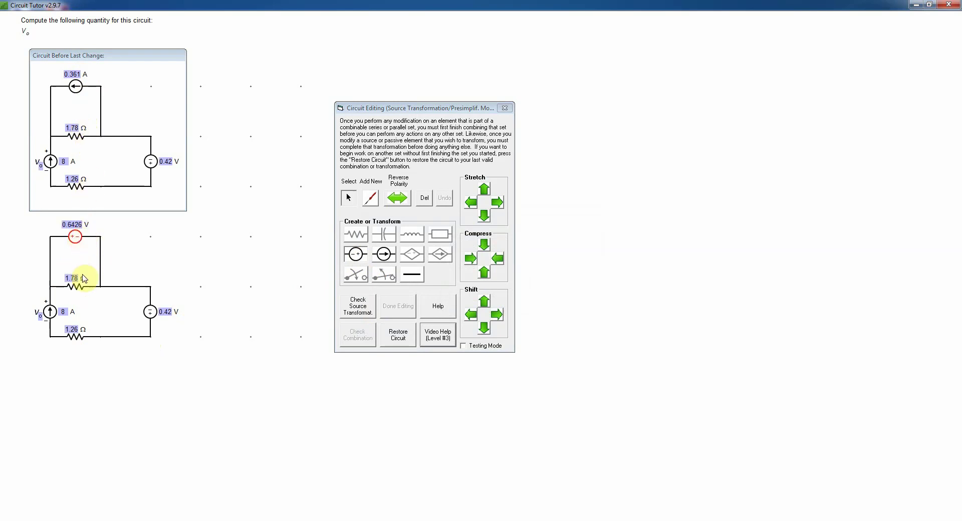
Replace the vertical wire below the 0.6426 V source with the 1.78 Ω resistor, placing them in series, and check the source transformation.
click(100, 266)
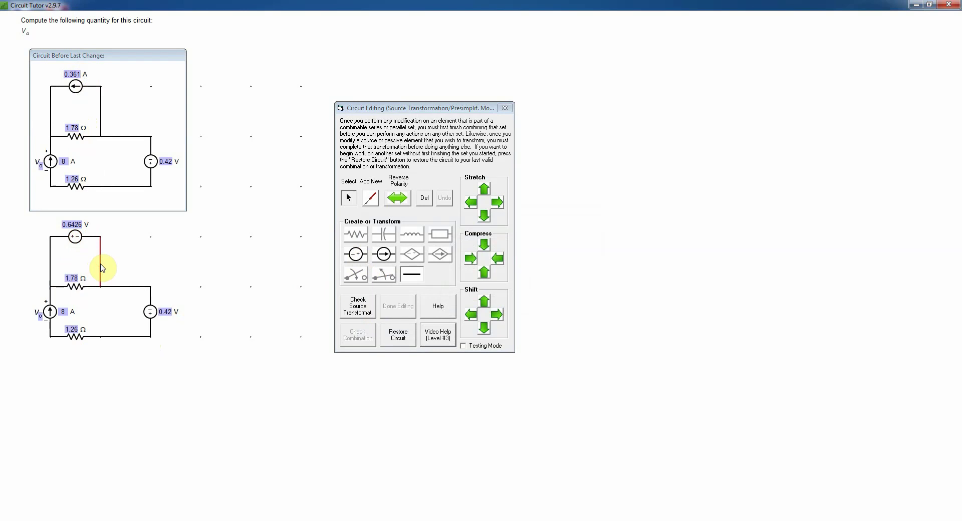
key(Delete)
drag(85, 287, 101, 262)
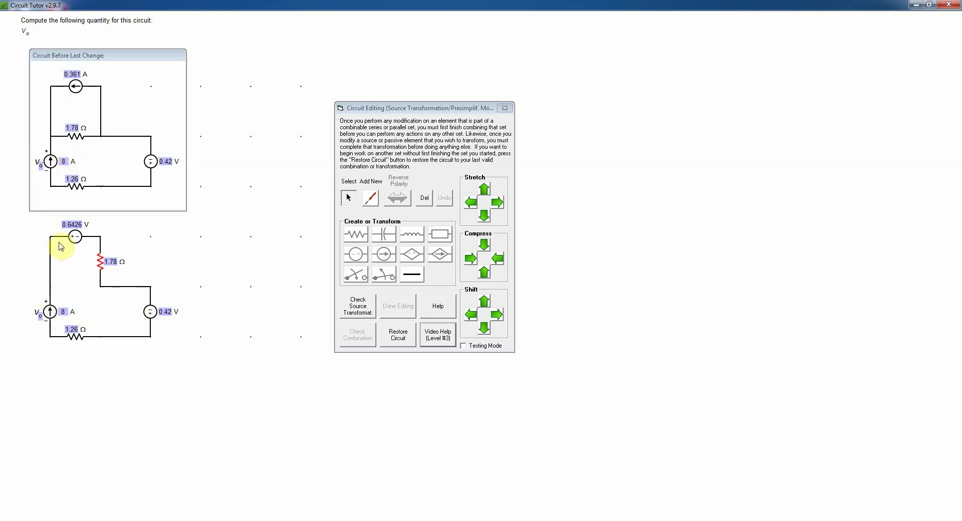
click(353, 310)
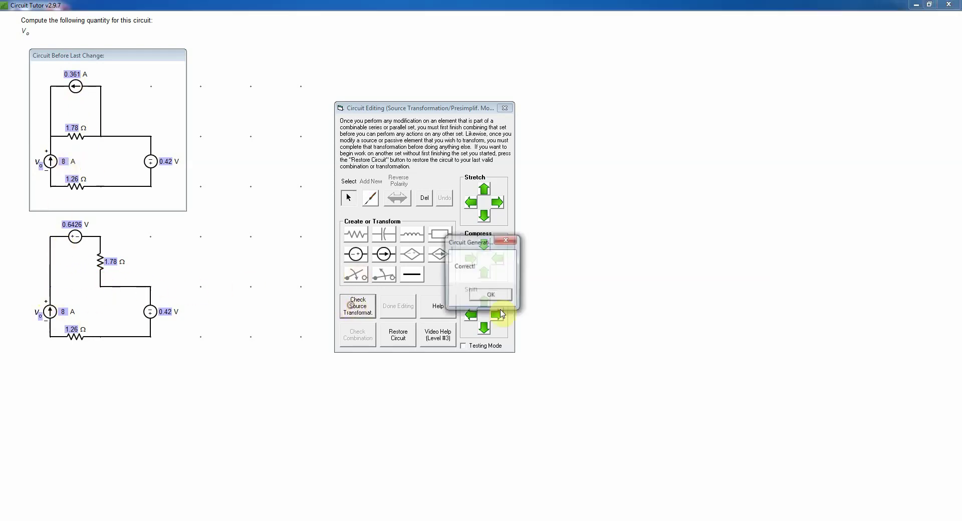
click(490, 296)
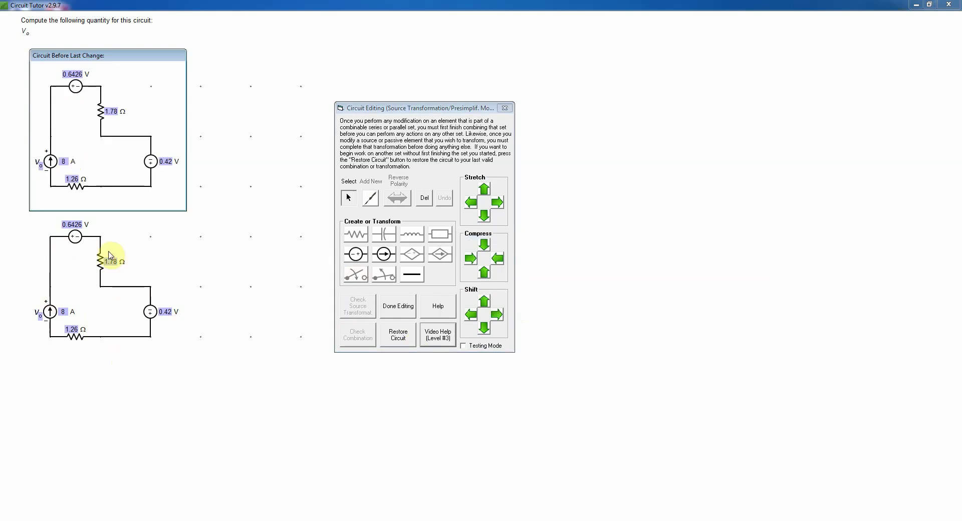
Combine the two series voltage sources by setting the 0.42 V source to -0.223 V and replacing the 0.6426 V source with a wire.
click(167, 314)
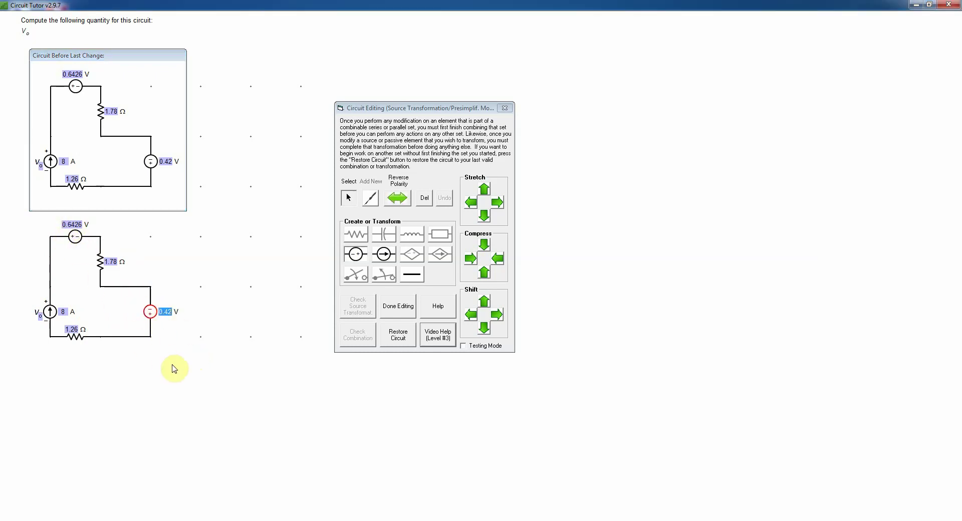
text(-0.223)
key(Return)
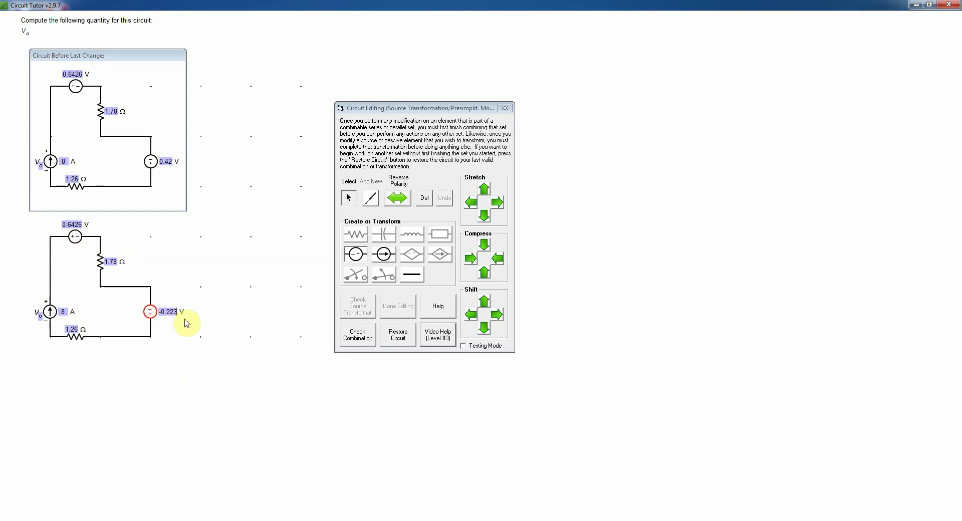
click(75, 237)
click(409, 280)
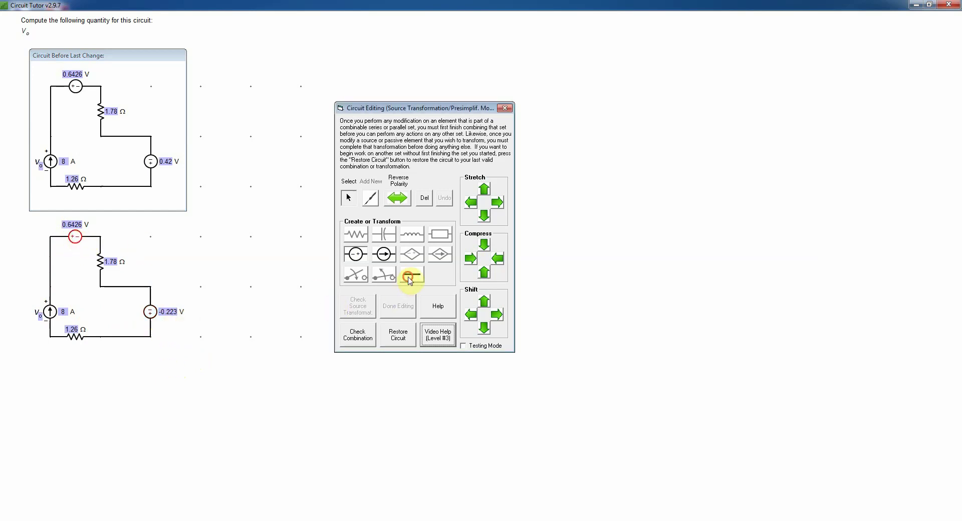
Reverse the polarity of the combined voltage source, change its value to 0.223 V, and check the combination.
click(151, 312)
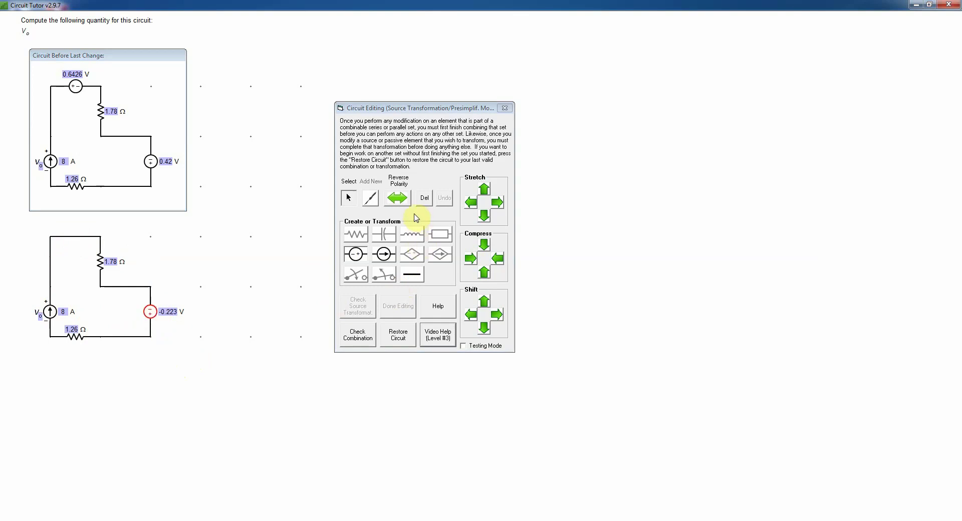
click(397, 197)
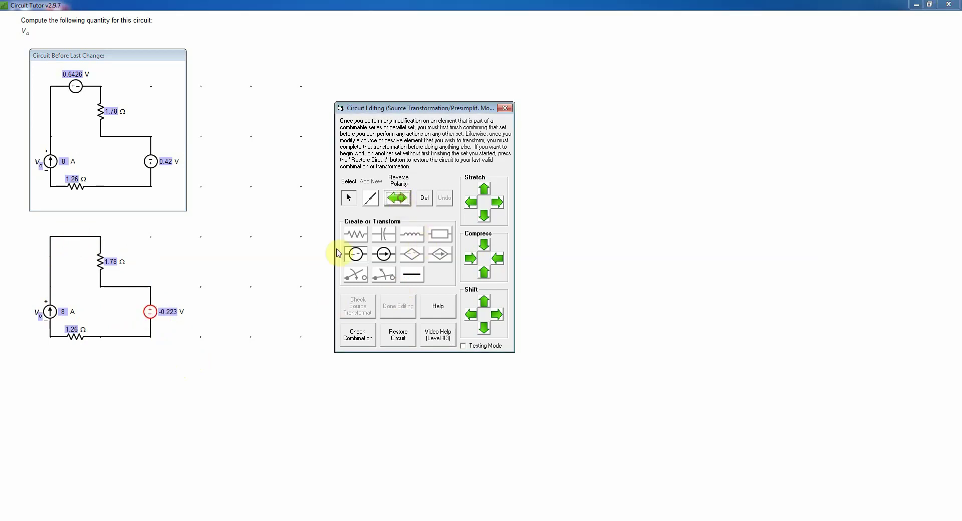
click(157, 312)
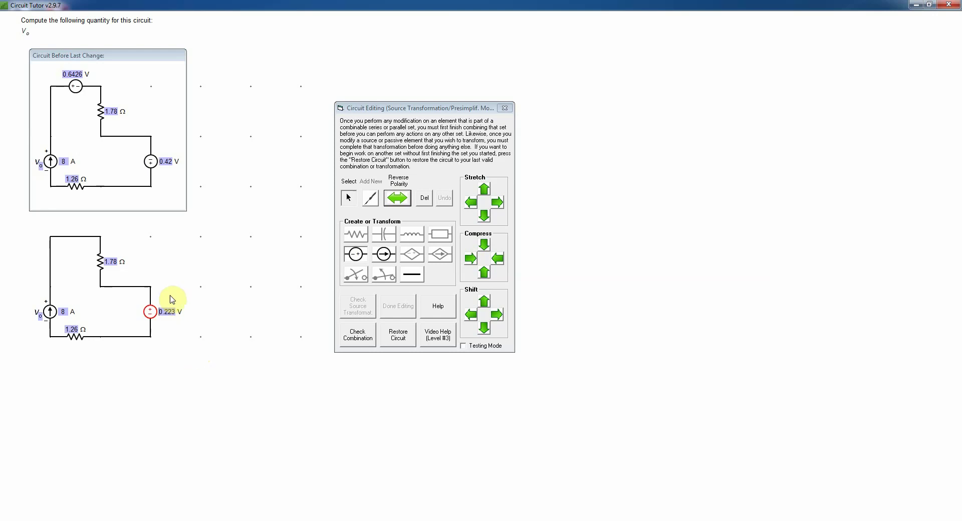
click(366, 339)
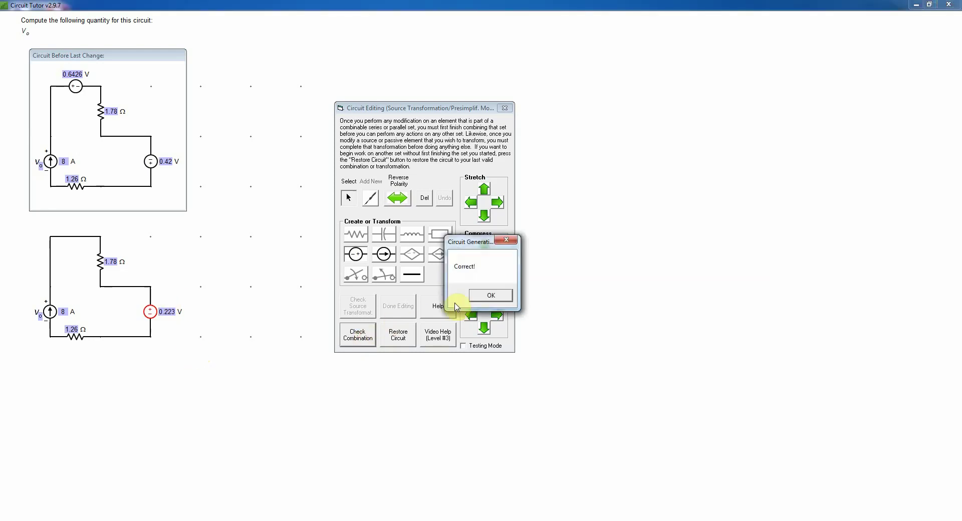
click(488, 297)
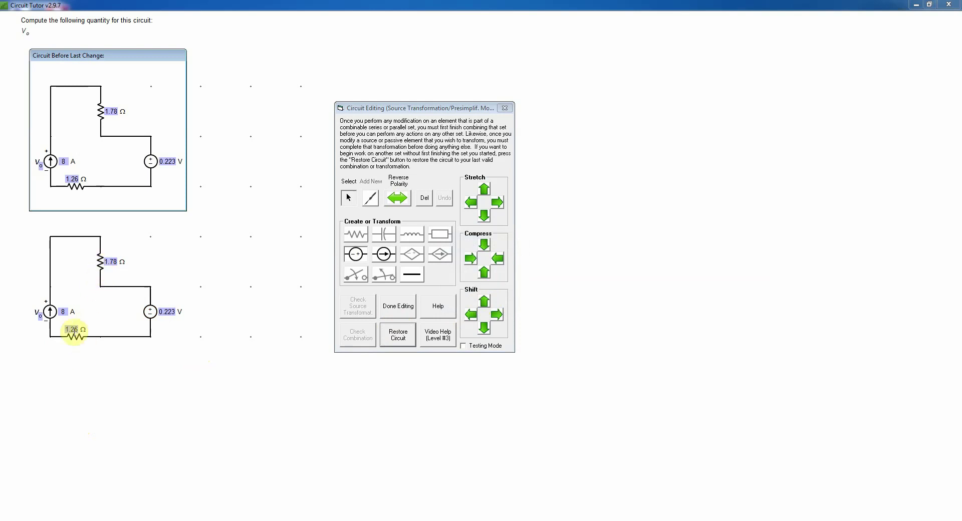
Combine the series resistors by setting the 1.26 Ω resistor to 3.04 Ω and replacing the 1.78 Ω resistor with a wire.
click(74, 330)
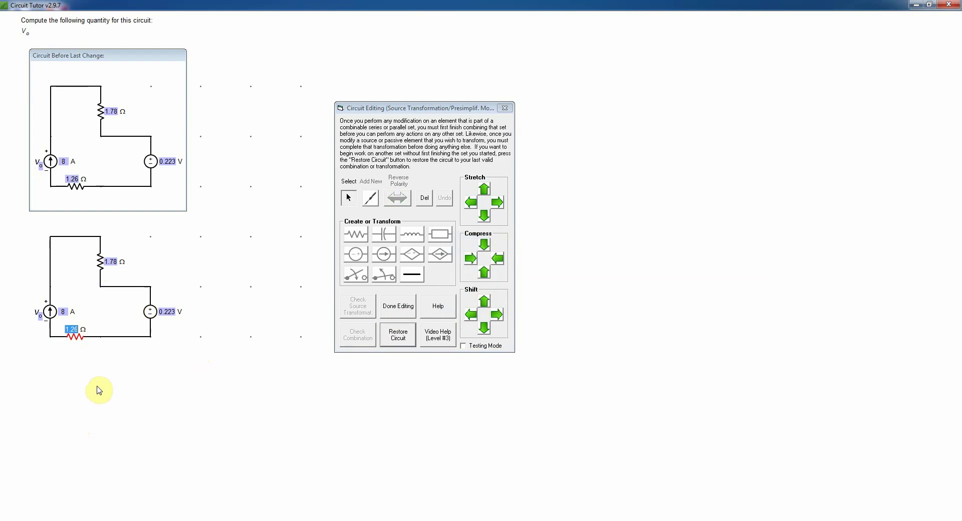
click(99, 262)
click(414, 277)
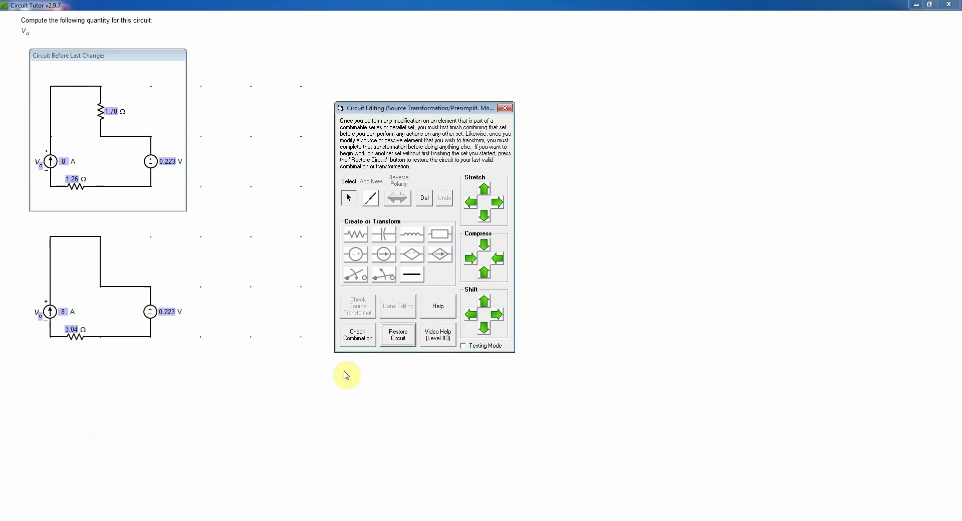
Try to compress the upper part of the circuit downward by one grid row before checking the resistor combination.
click(484, 247)
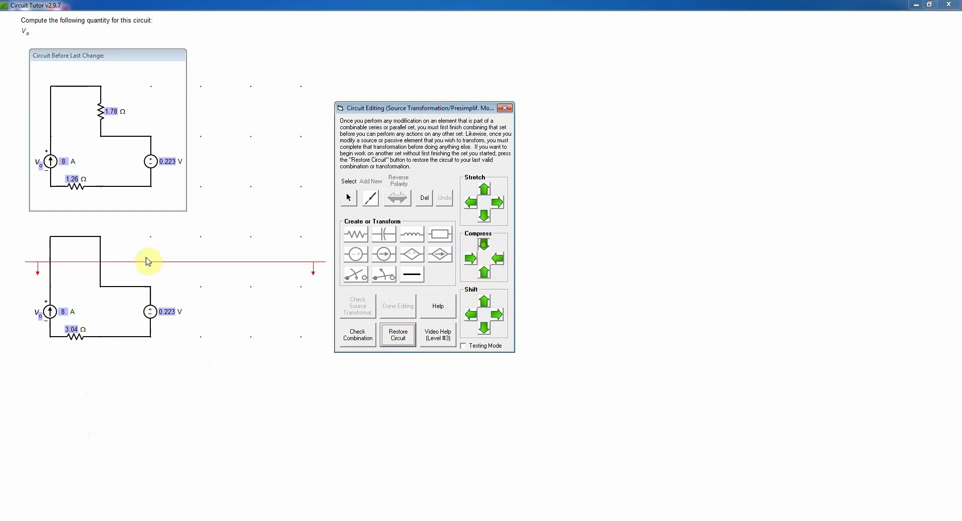
click(109, 269)
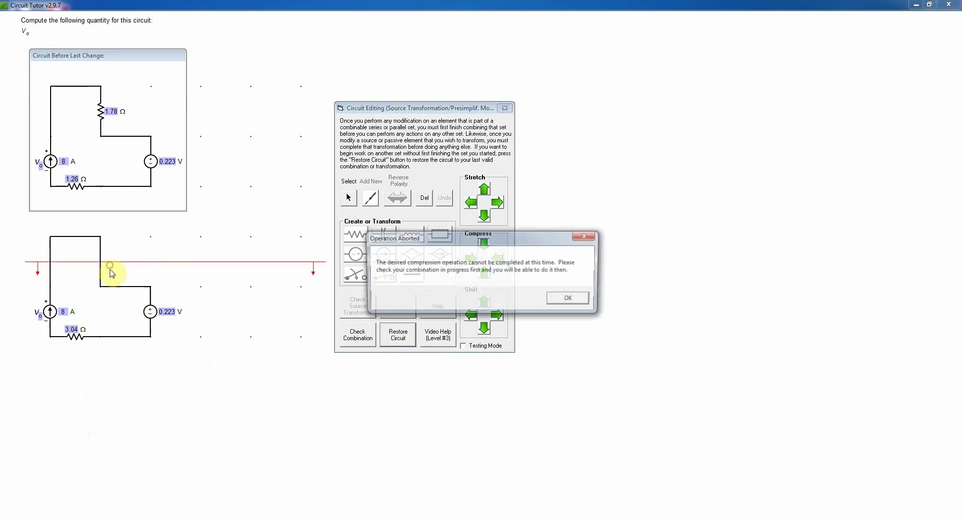
click(571, 300)
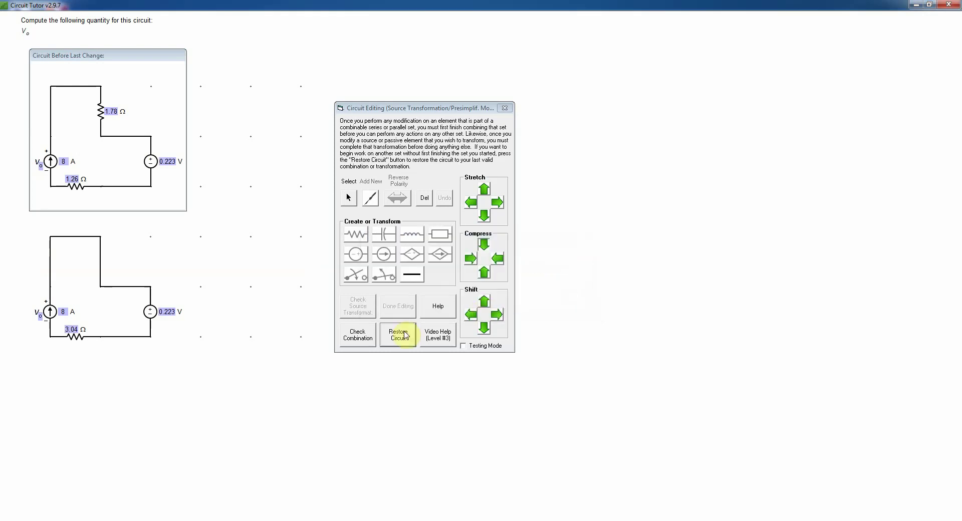
Check the resistor combination and compress the upper part of the circuit downward by one grid row.
click(359, 338)
click(491, 296)
click(486, 246)
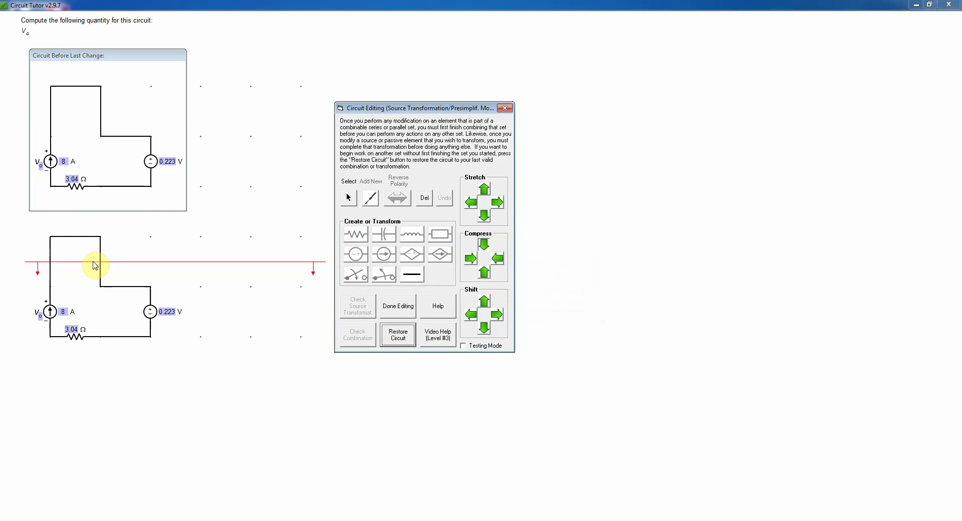
click(94, 265)
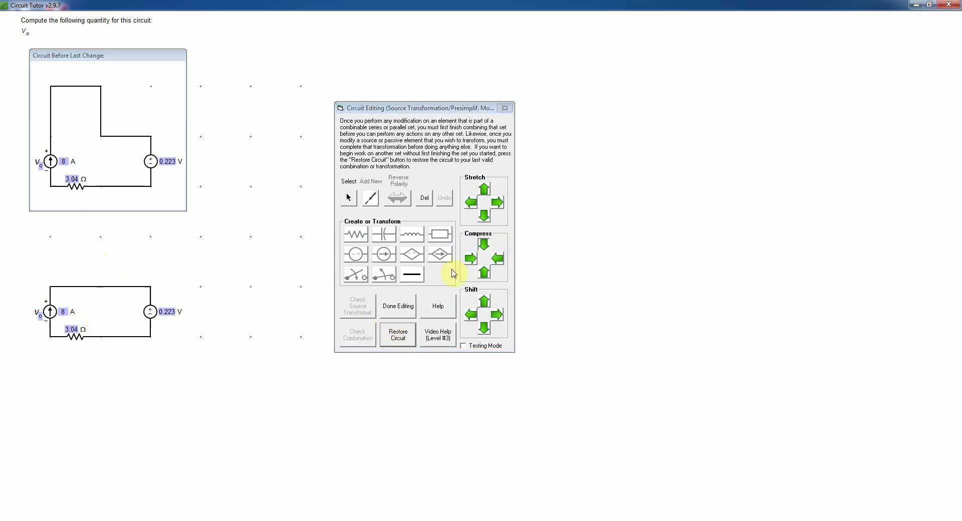
Compress the circuit leftward by one grid column and finish editing it.
click(495, 259)
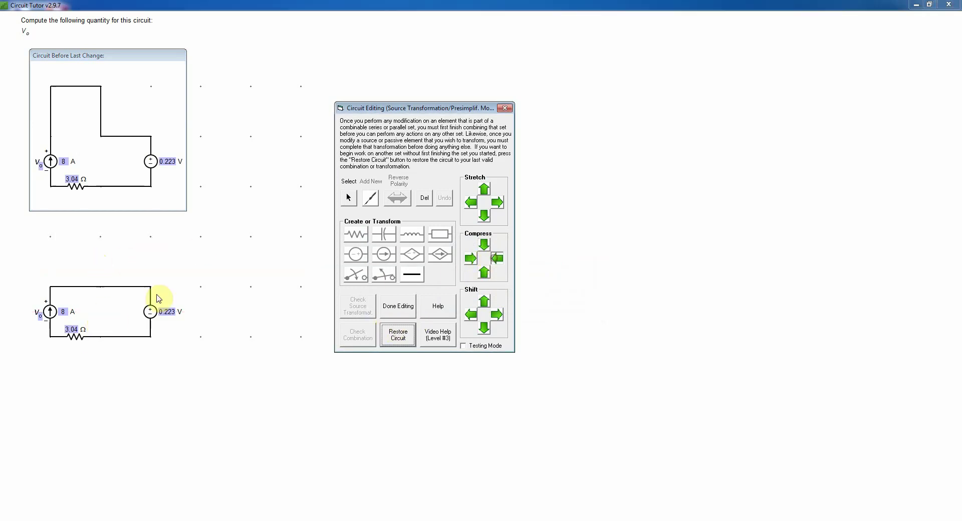
click(104, 309)
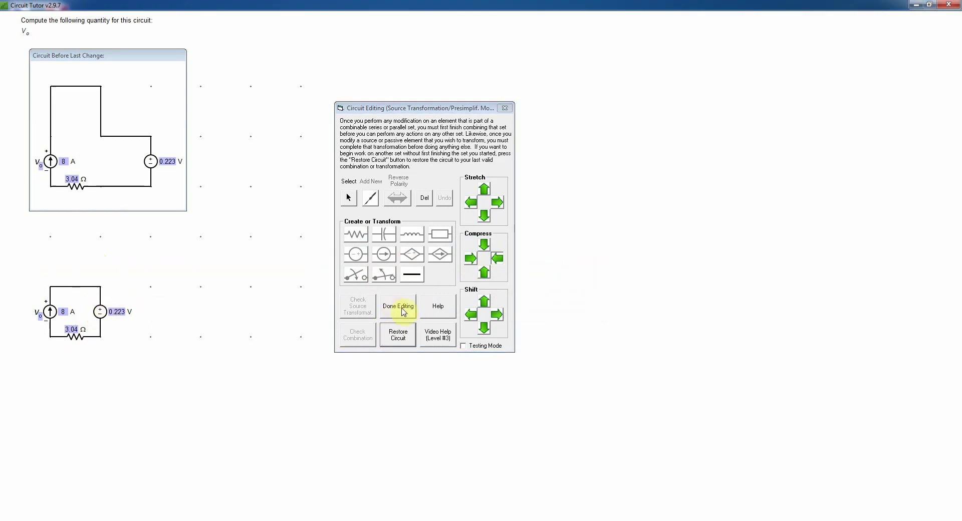
click(348, 197)
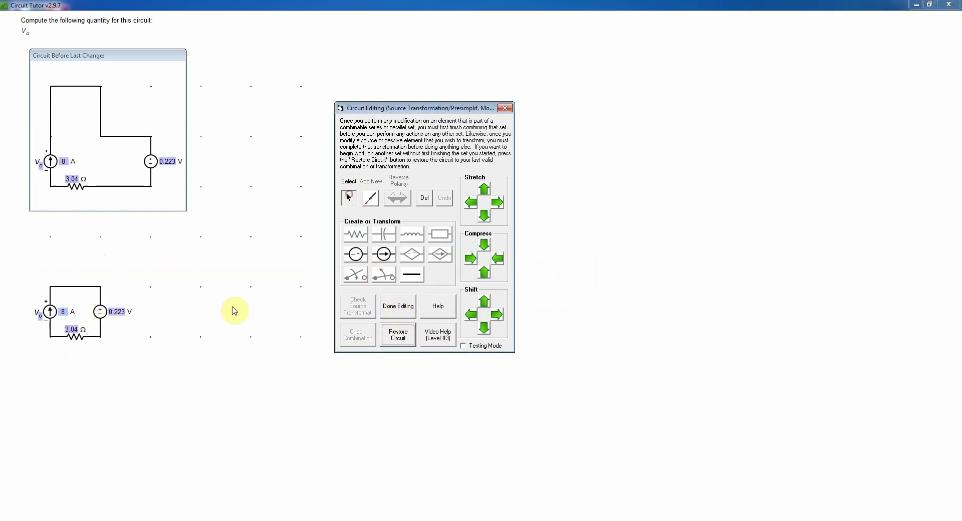
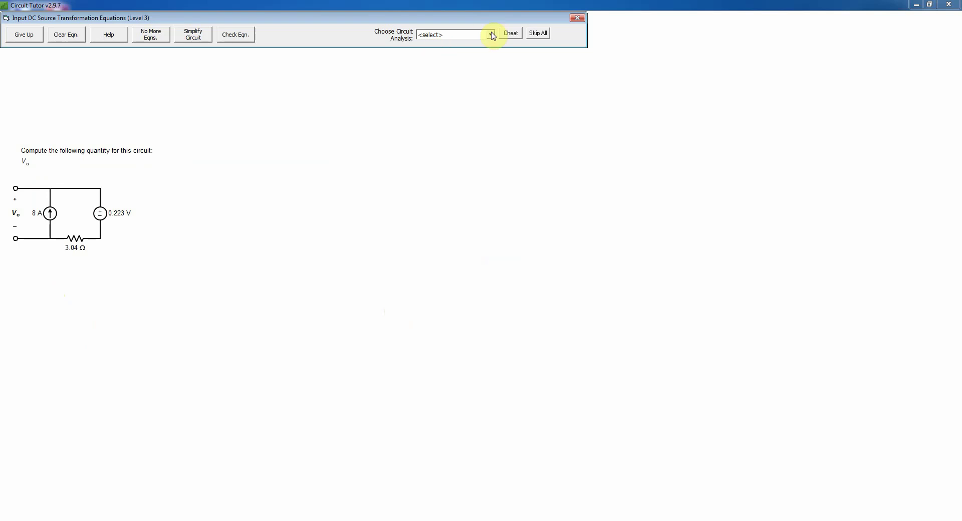
Choose Single Loop as the circuit analysis and try to start a KVL (mesh voltages) equation.
click(490, 34)
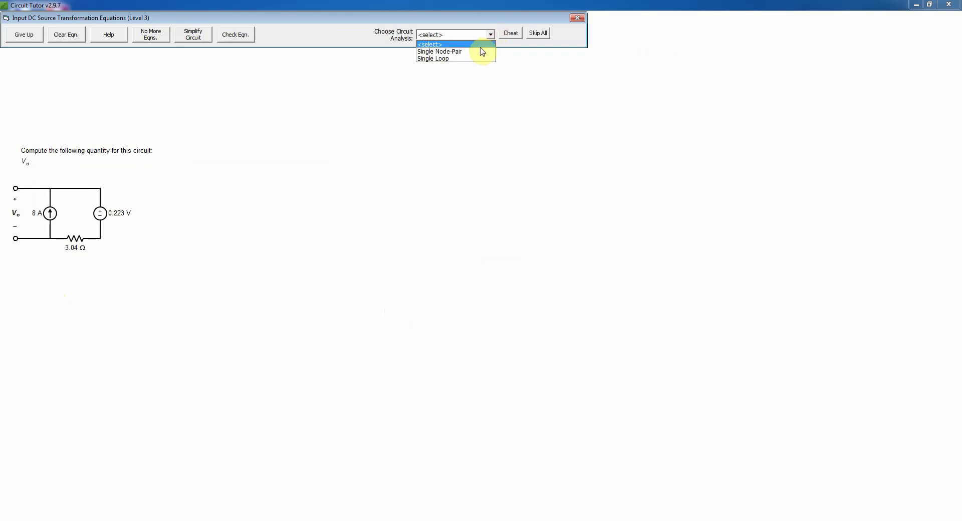
click(476, 58)
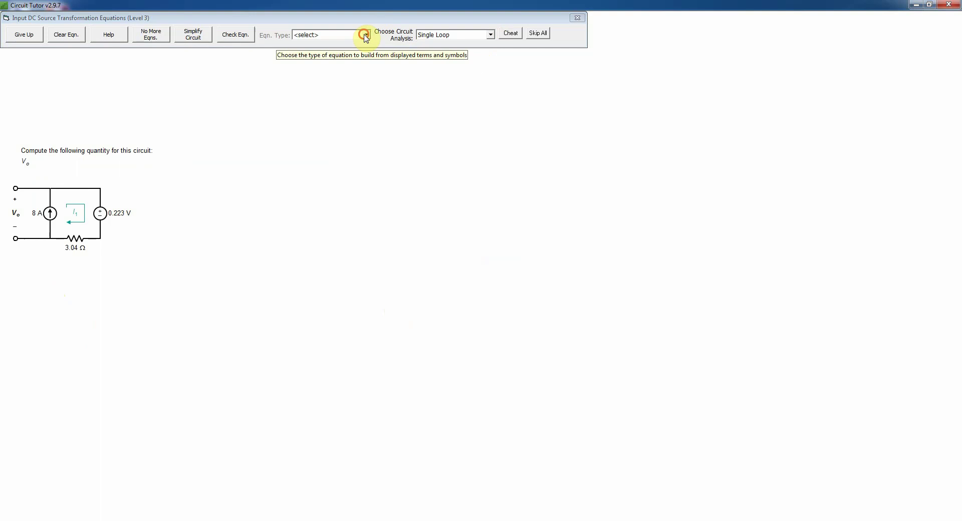
click(366, 35)
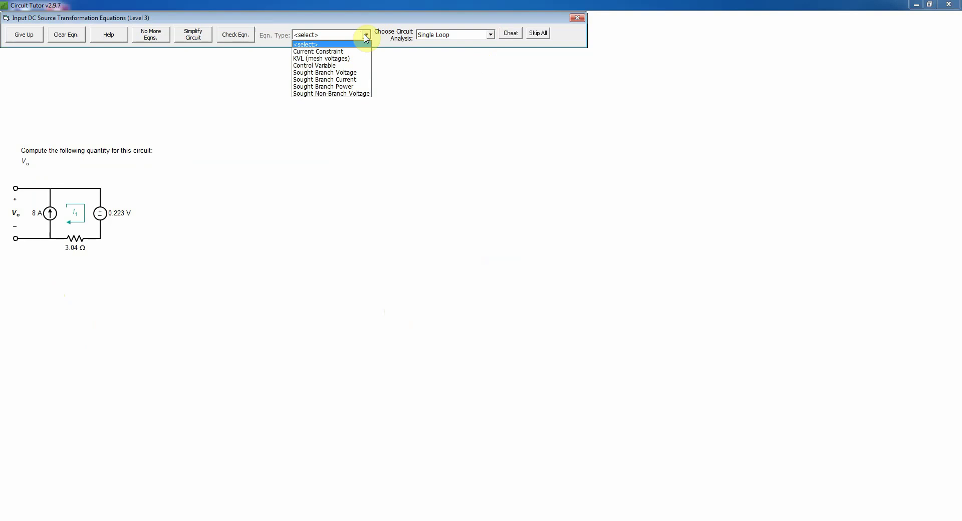
click(342, 59)
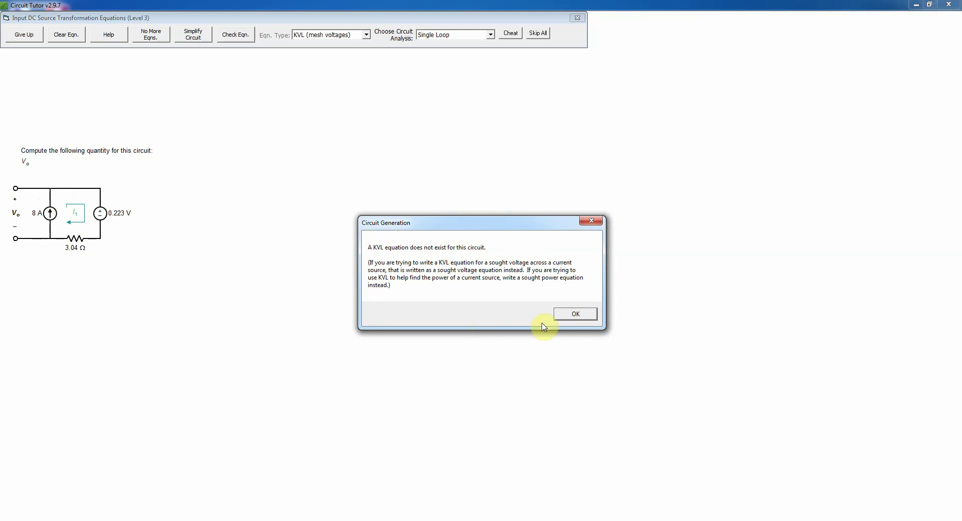
click(584, 314)
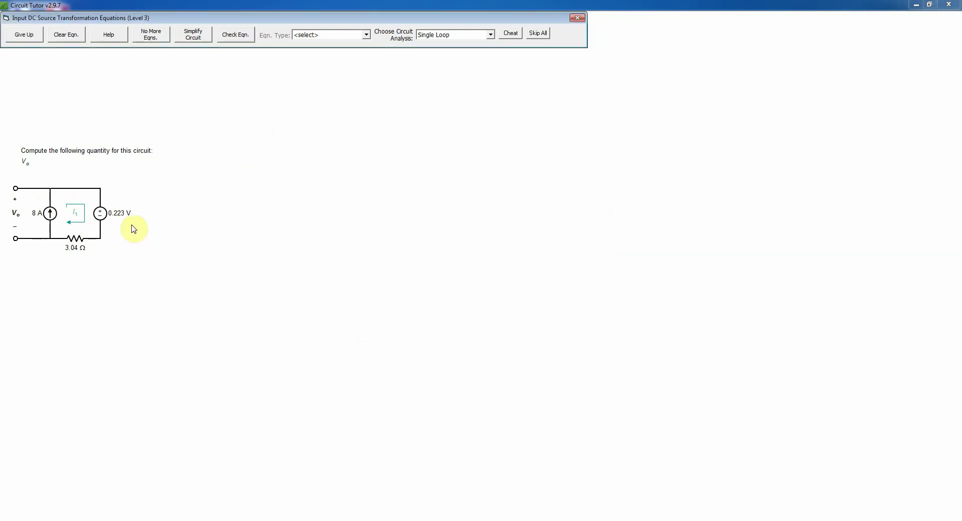
Start a Sought Branch Voltage equation with Vo equal to a mesh-current resistor voltage term plus a constant voltage source term.
click(366, 35)
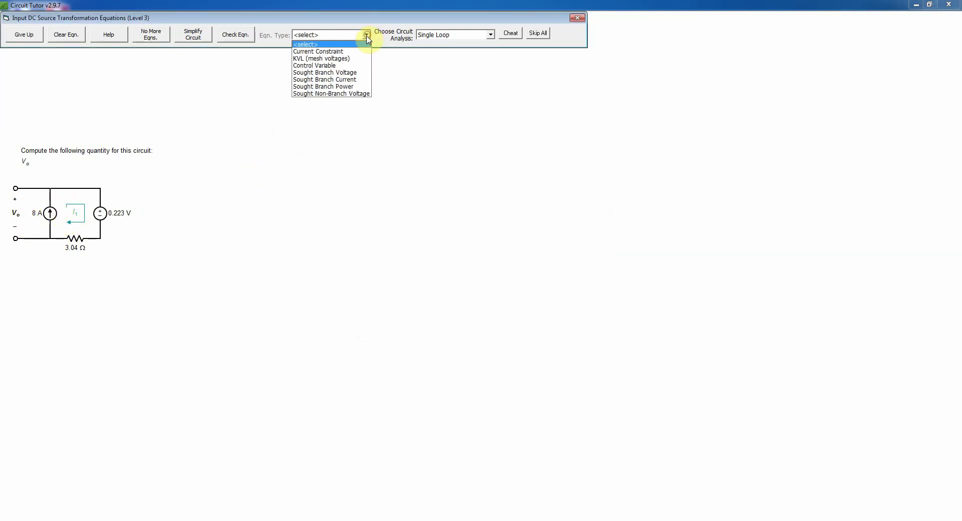
click(354, 74)
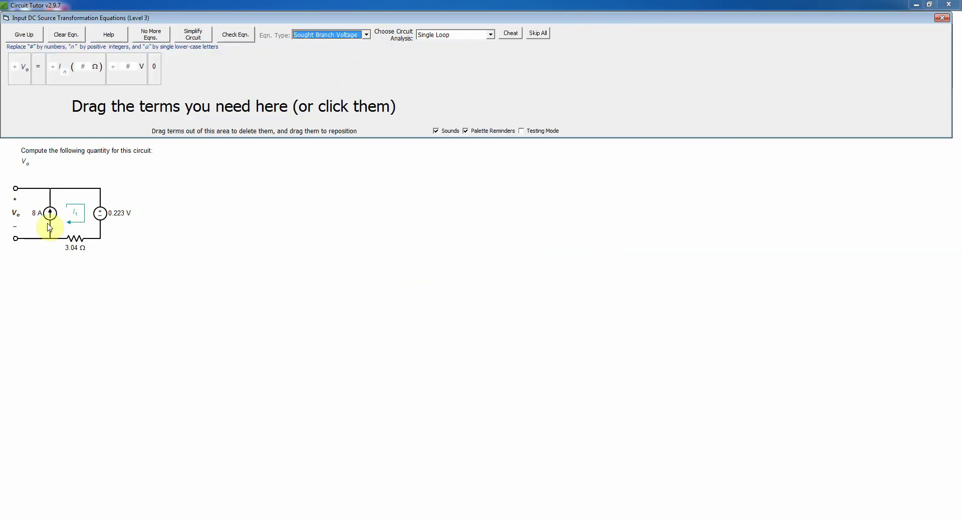
click(68, 223)
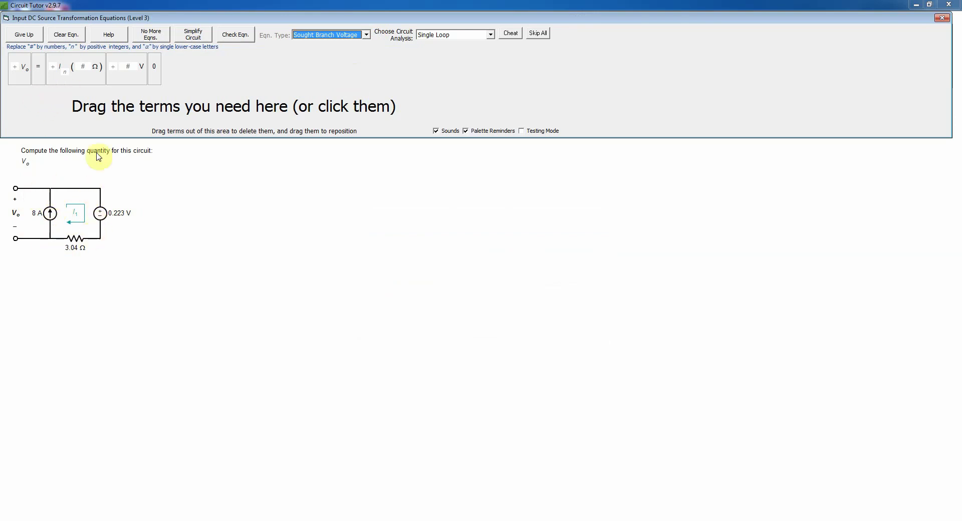
click(28, 78)
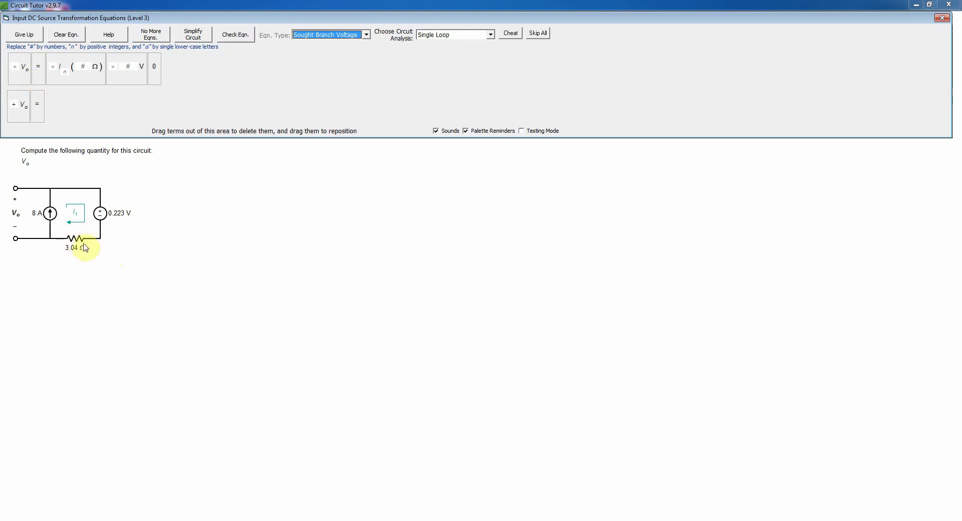
click(74, 82)
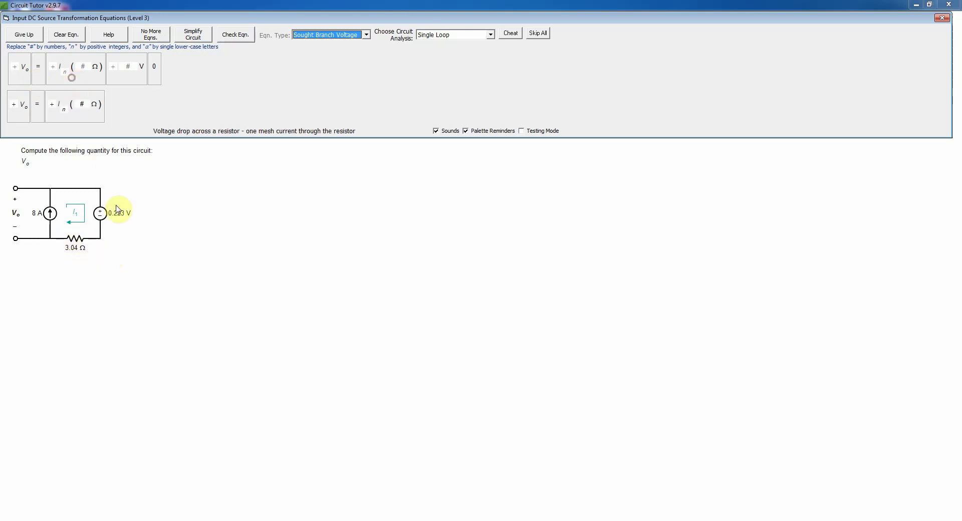
click(122, 81)
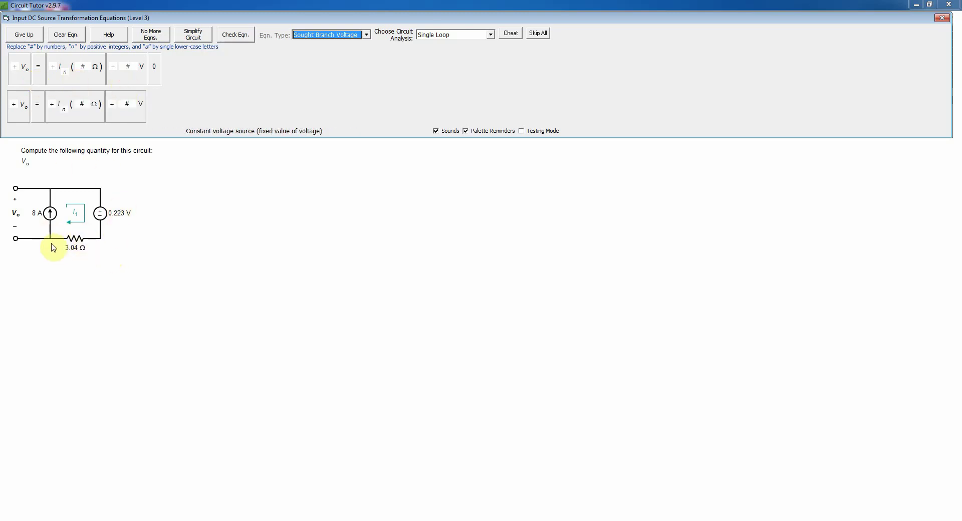
Complete the equation as Vo = I1(3.04 Ω) + 0.223 V and check it.
click(64, 111)
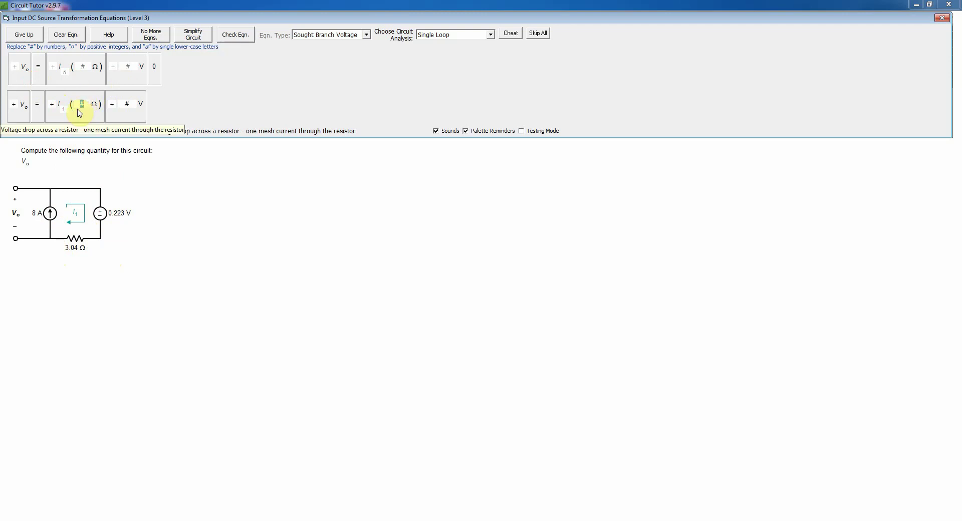
text(3.04)
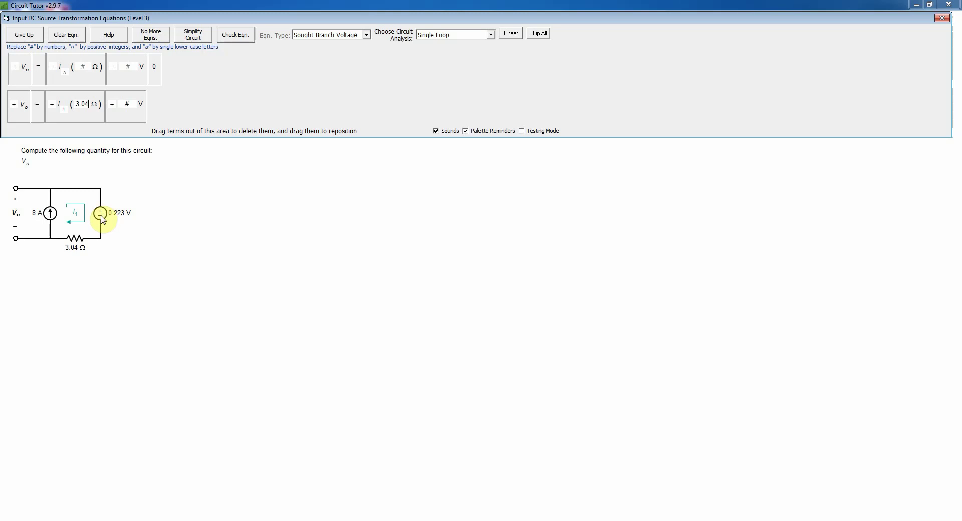
click(129, 102)
text(0.223)
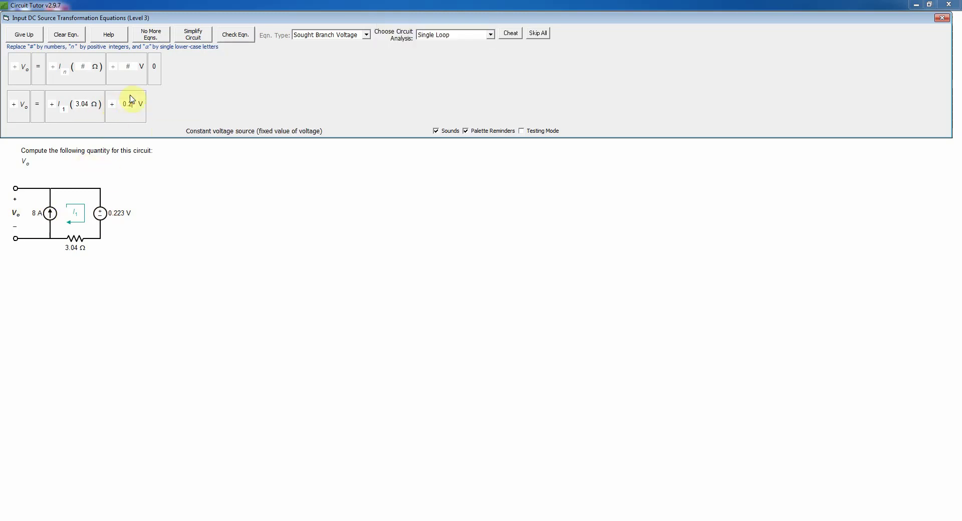
click(246, 39)
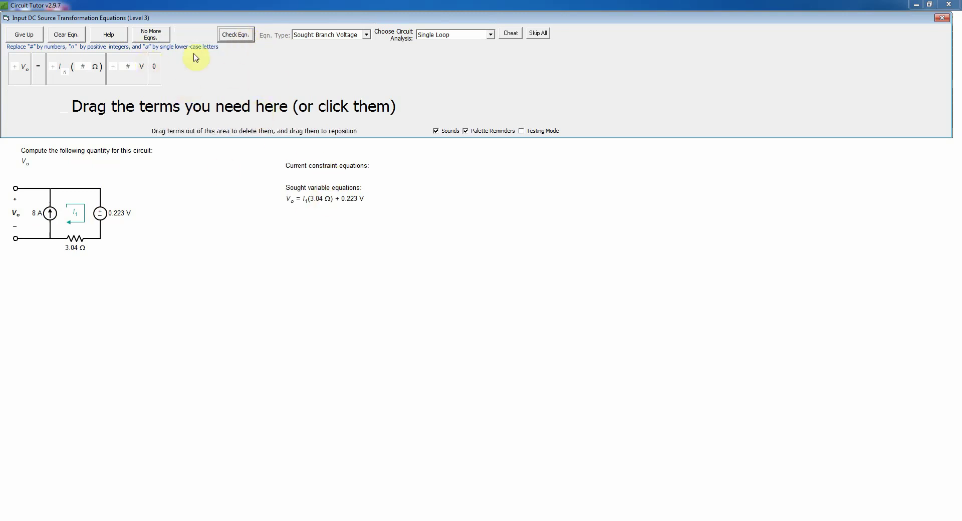
Enter the Current Constraint equation I1 = 8 A using a constant current source term, and check it.
click(367, 35)
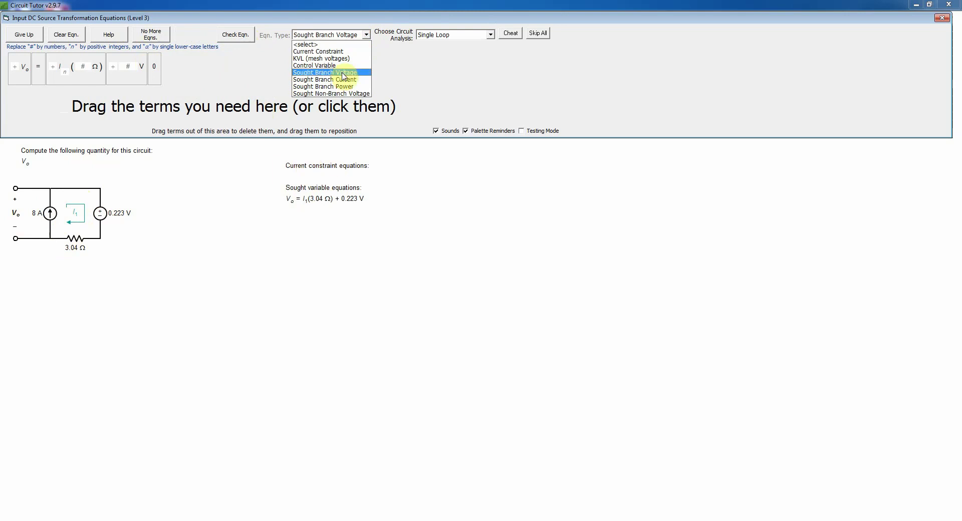
click(319, 53)
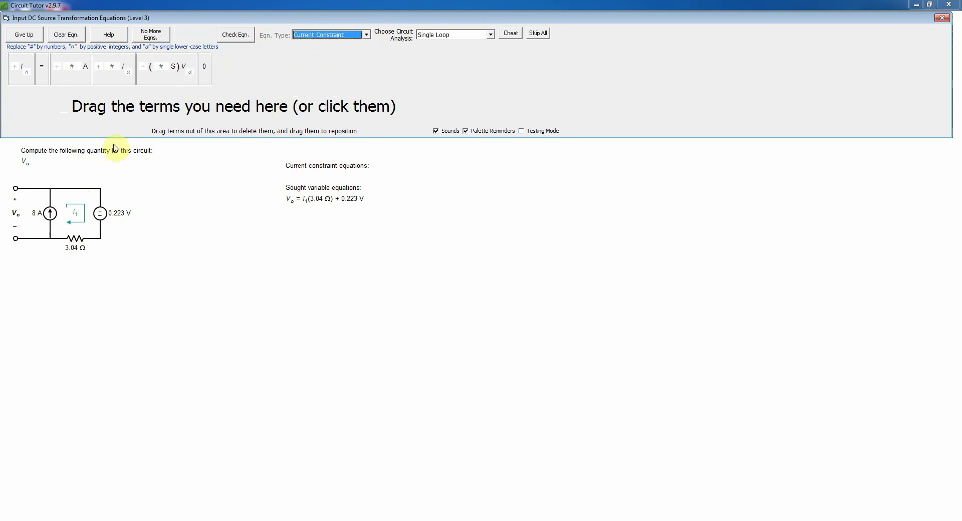
click(18, 70)
click(42, 76)
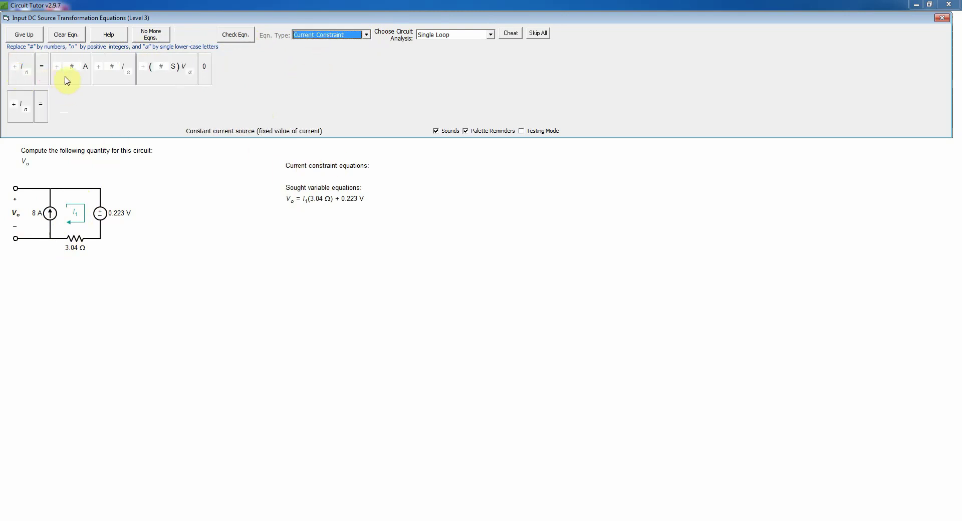
click(63, 73)
click(26, 112)
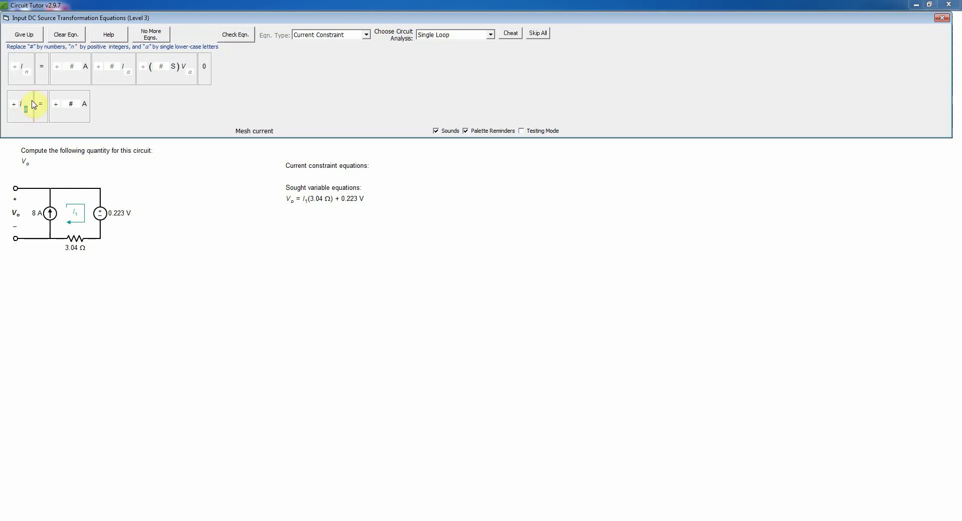
text(1)
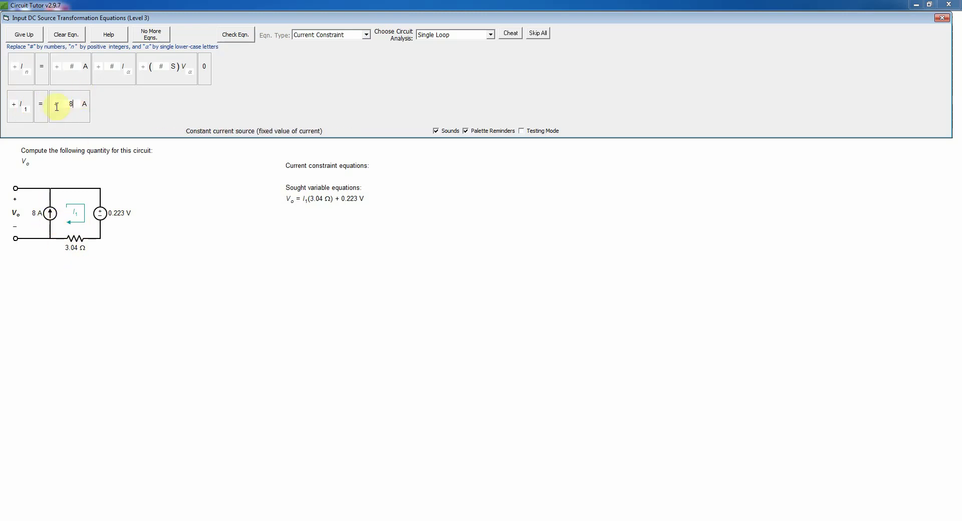
click(235, 34)
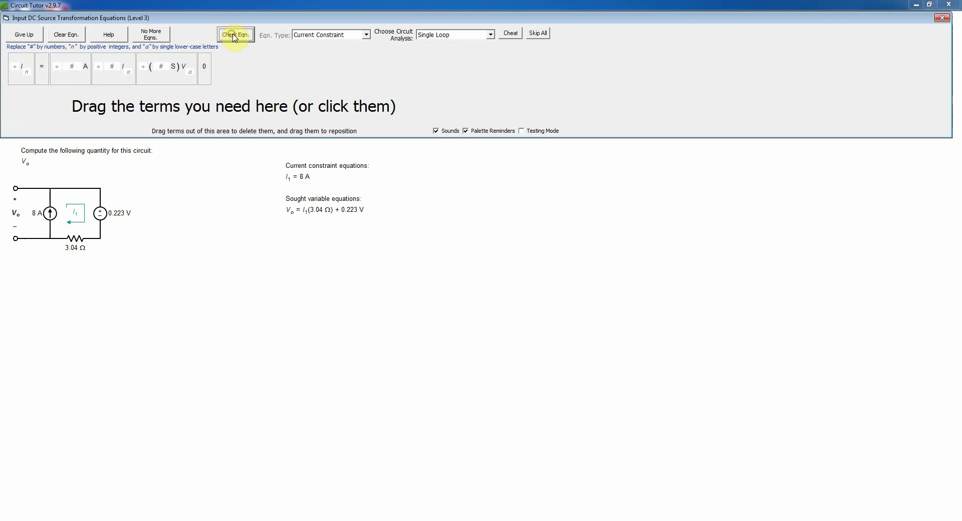
Finish entering equations, have the program fill in the numerical answer for Vo with the Cheat option, and check it.
click(153, 38)
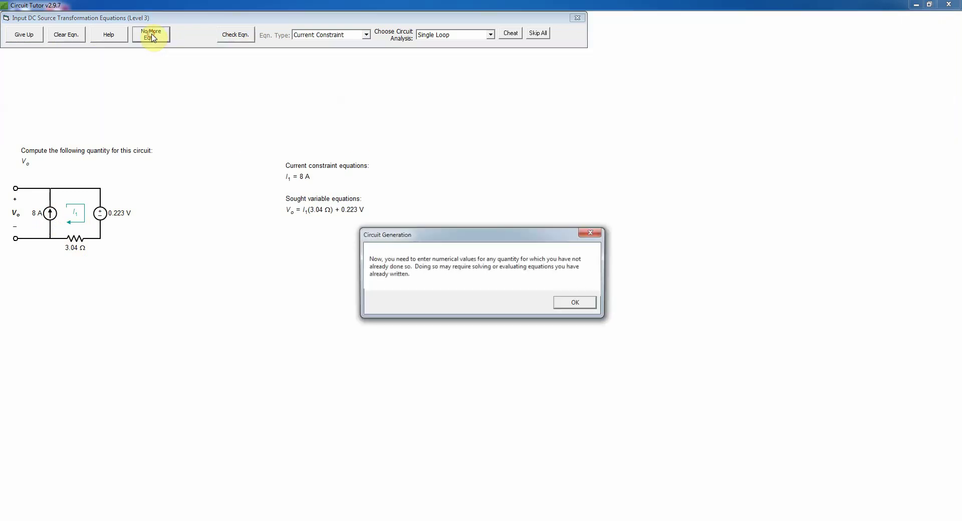
click(576, 304)
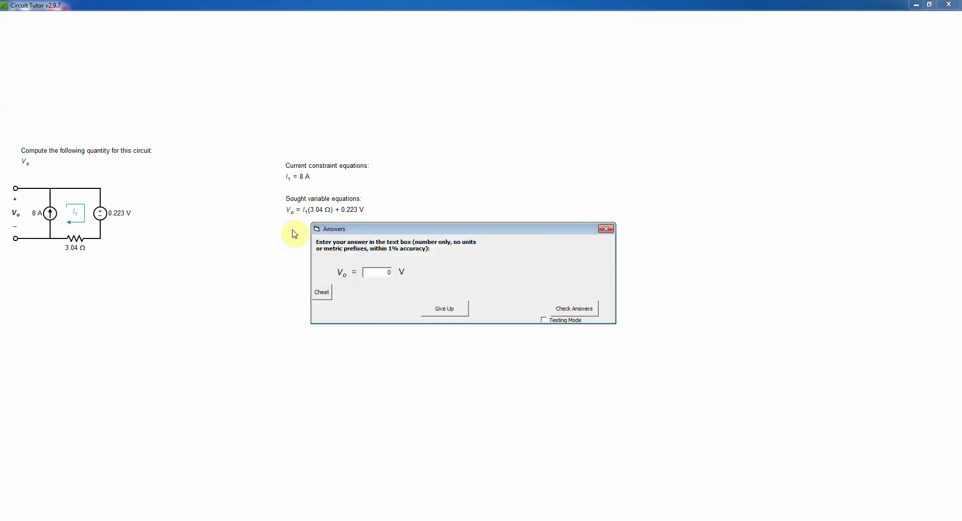
click(331, 297)
click(579, 311)
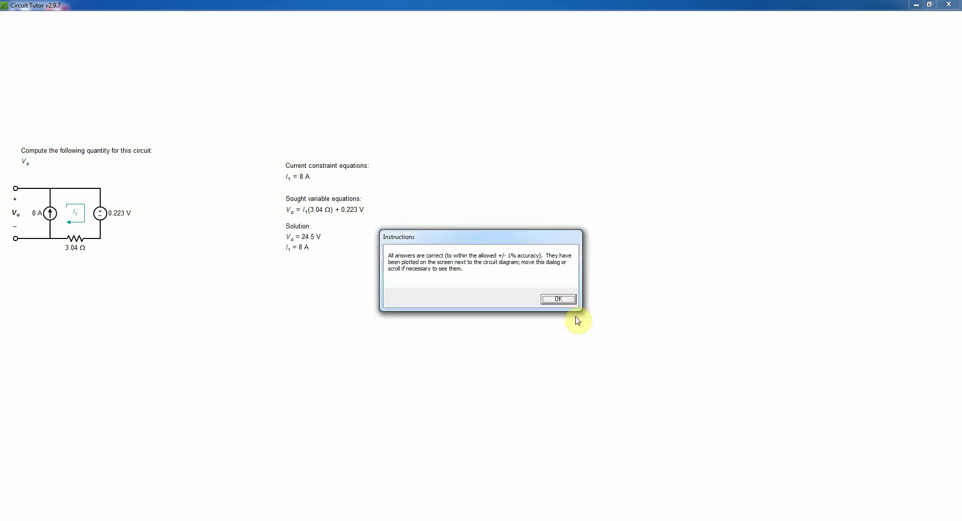
click(560, 299)
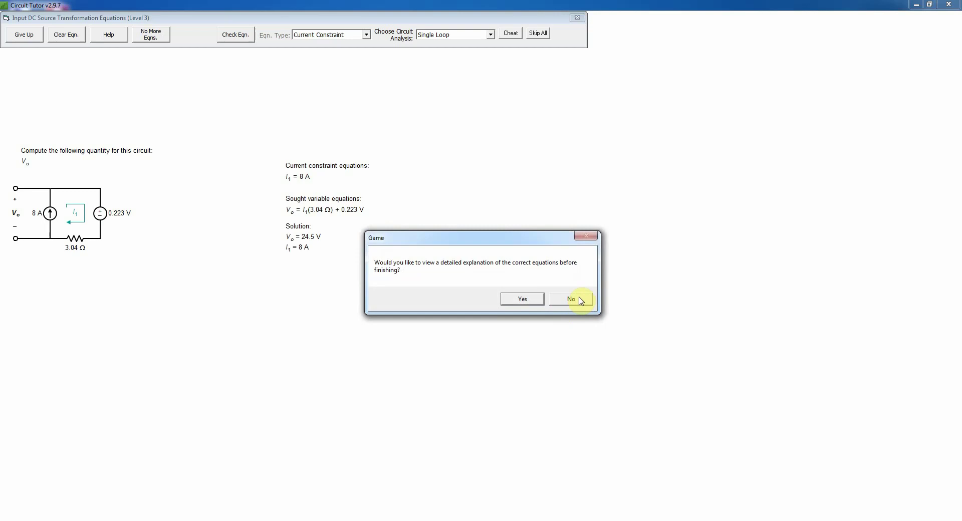
View the detailed explanation of the correct equations and look through the worked solution from beginning to end.
click(523, 299)
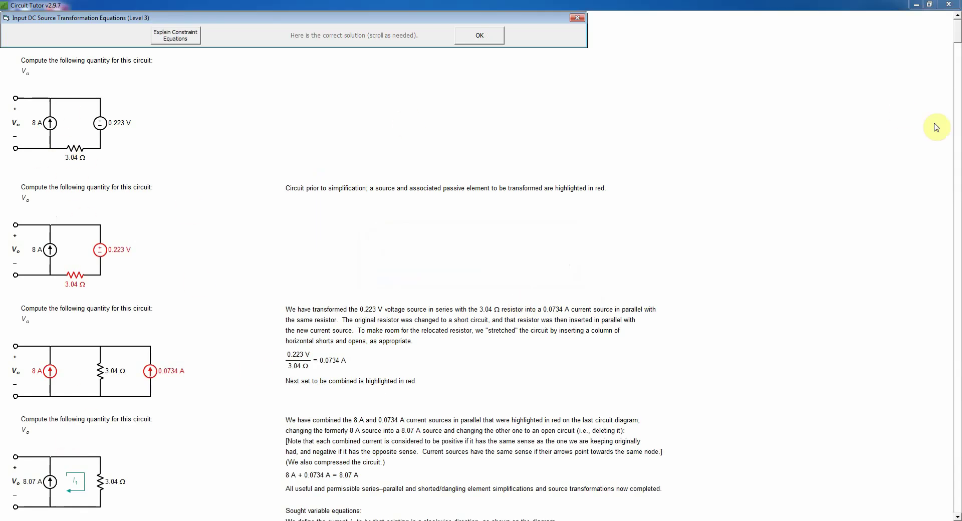
drag(957, 31, 957, 516)
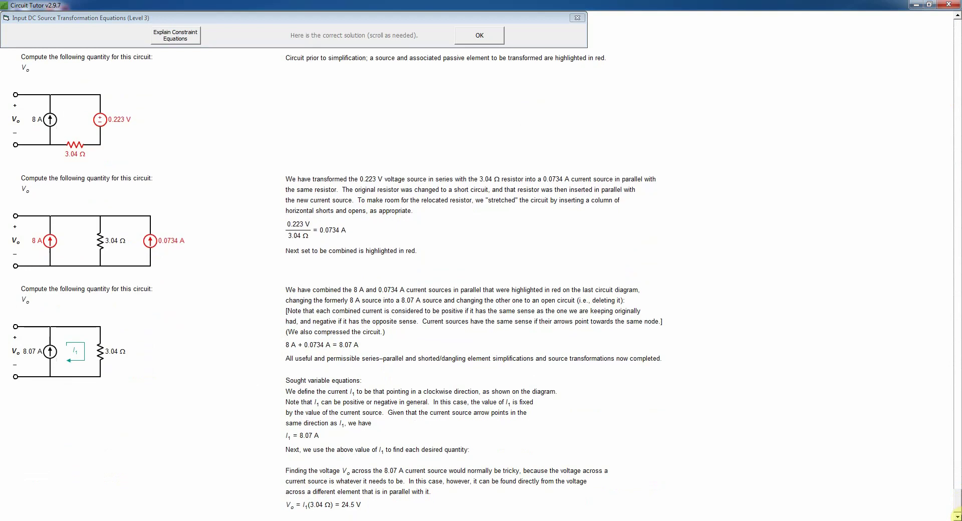
drag(957, 517, 957, 80)
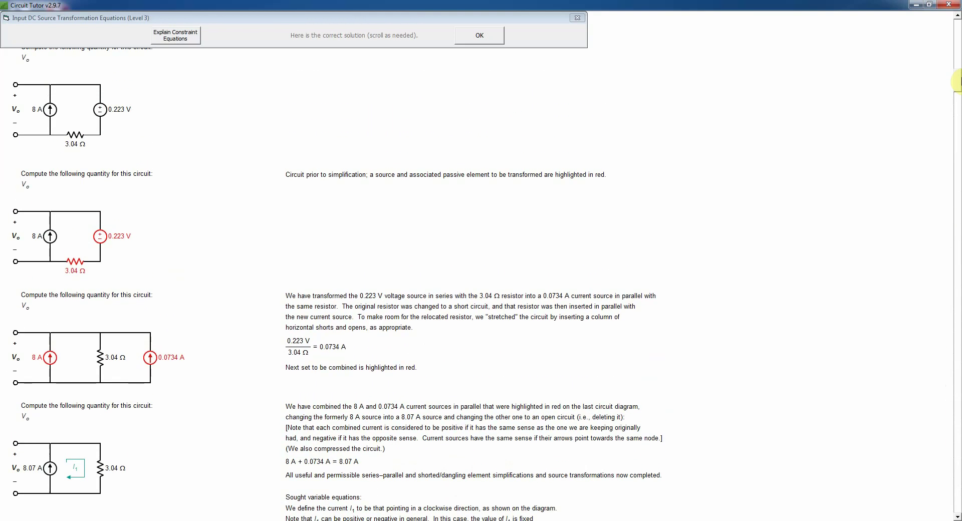